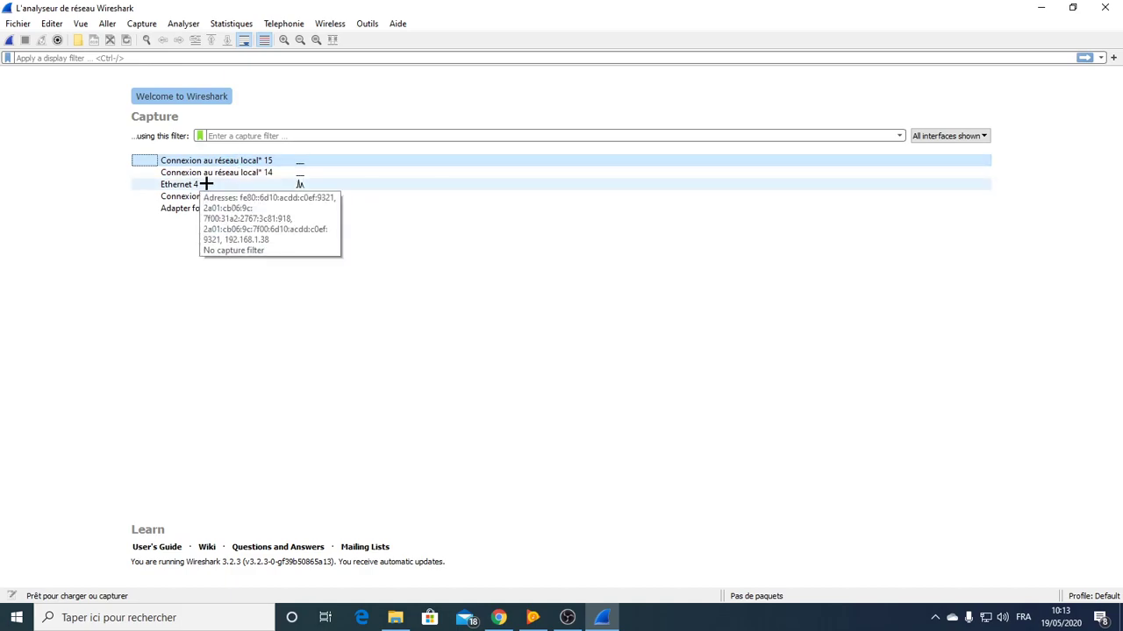
Step: Start a live capture on the Ethernet 4 interface and look through the captured packets
click(234, 186)
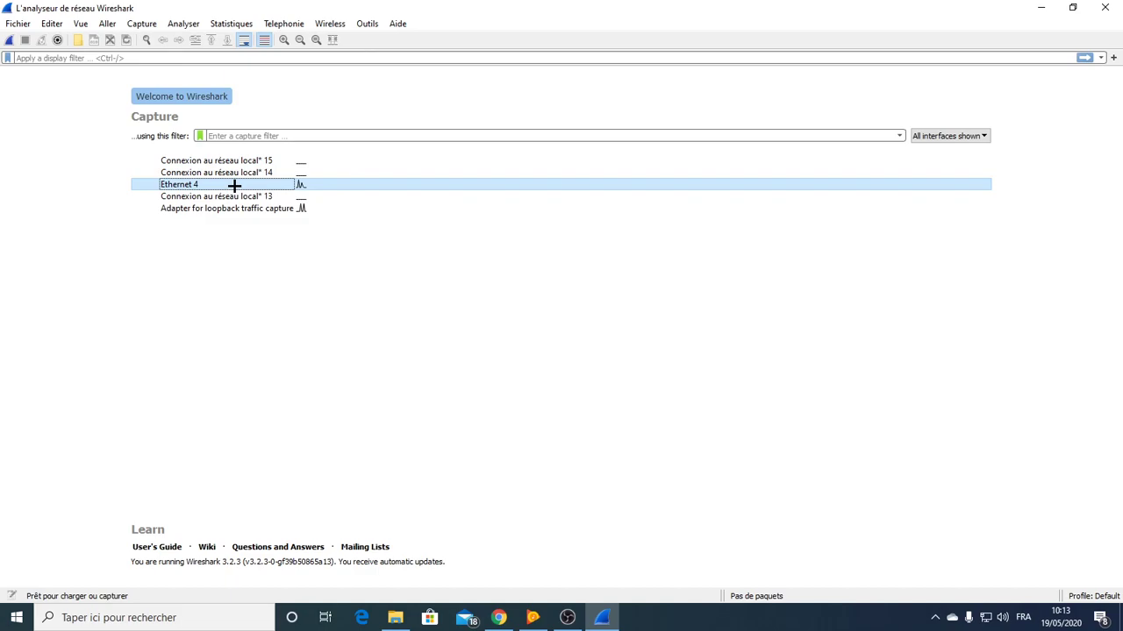
double_click(234, 186)
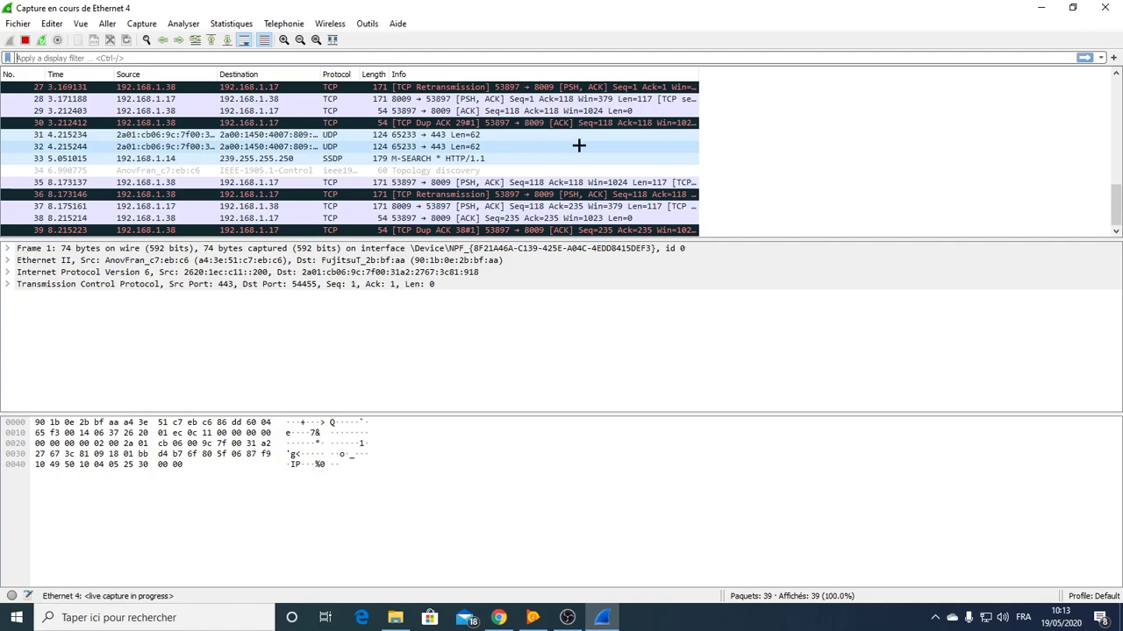
scroll(579, 147, up, 9)
scroll(579, 147, down, 10)
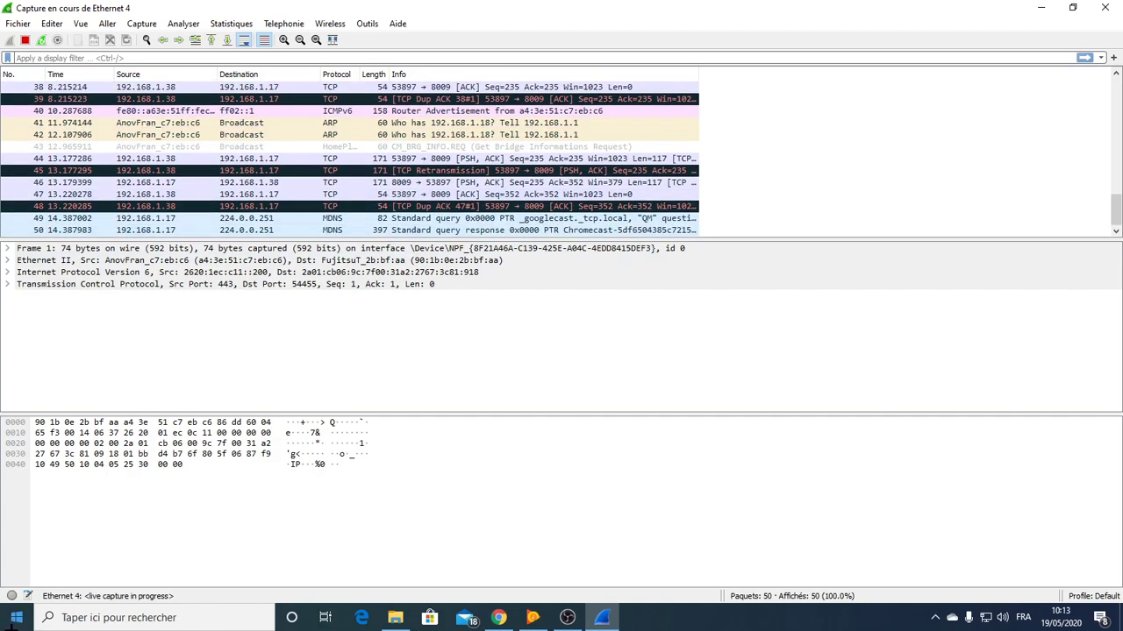
Step: Open a Command Prompt window beside the packet list and display the ARP table with arp -a
click(95, 617)
text(cmd)
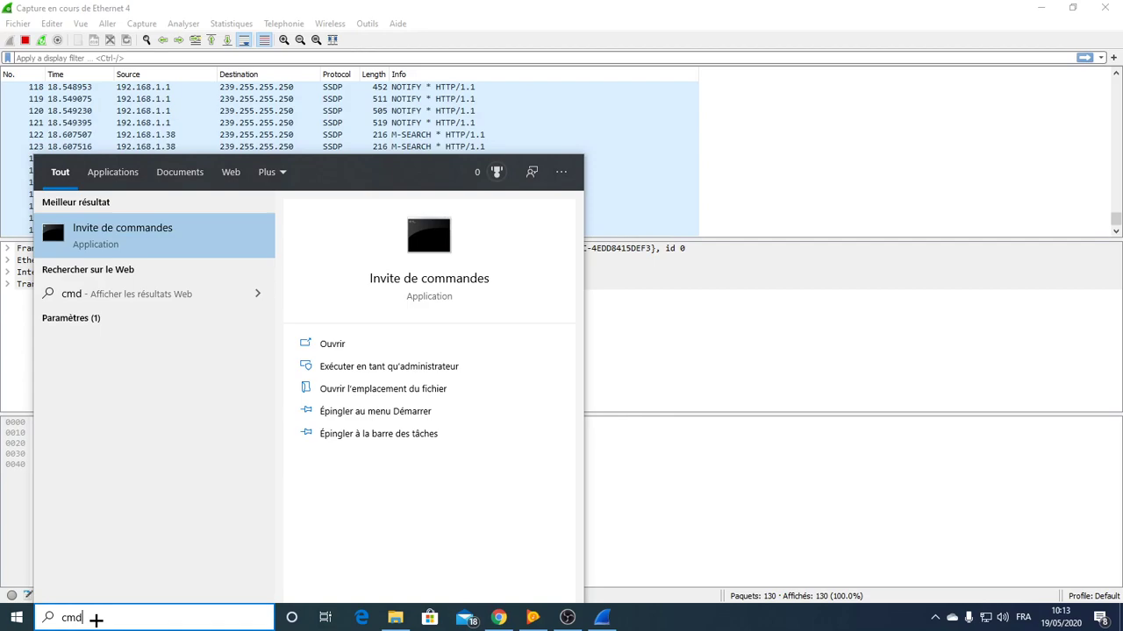
key(Return)
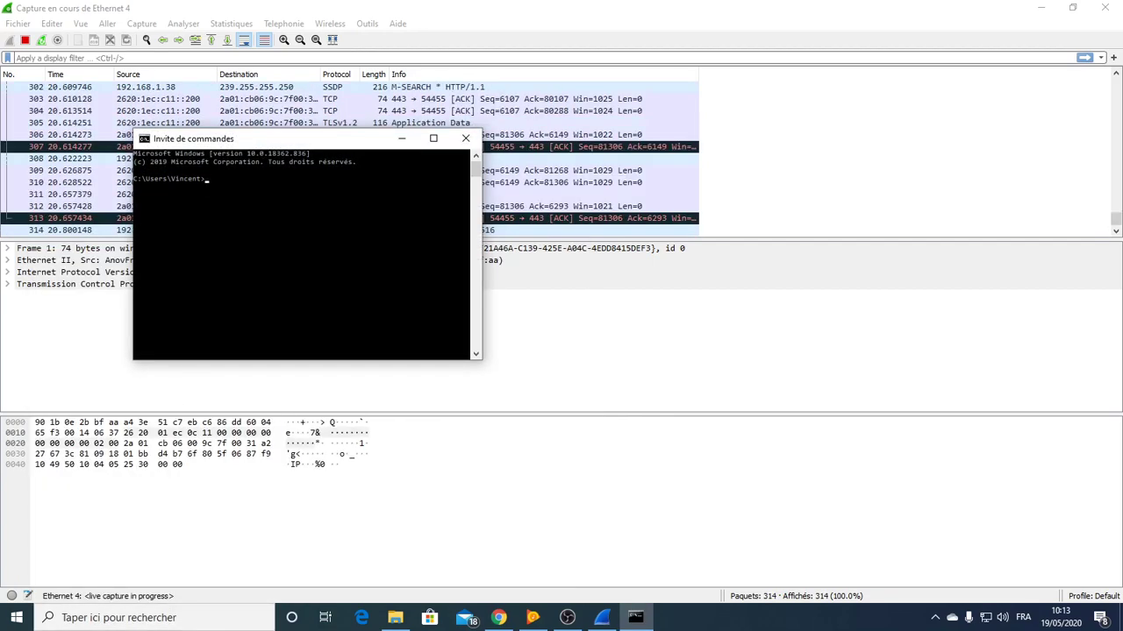
drag(271, 141, 657, 163)
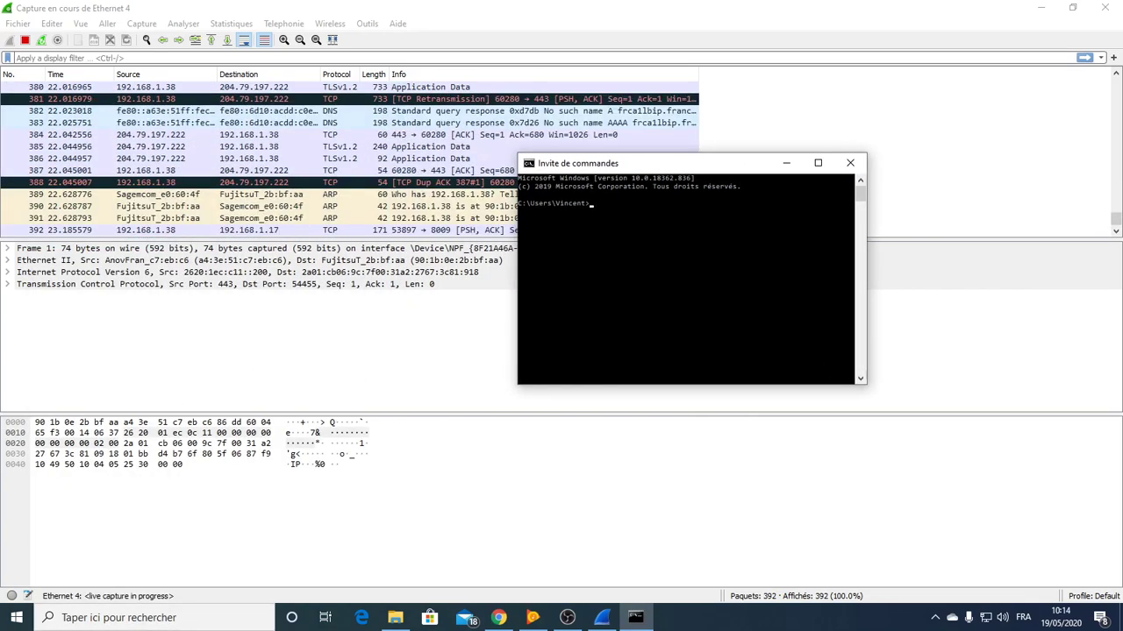
text(arp -a)
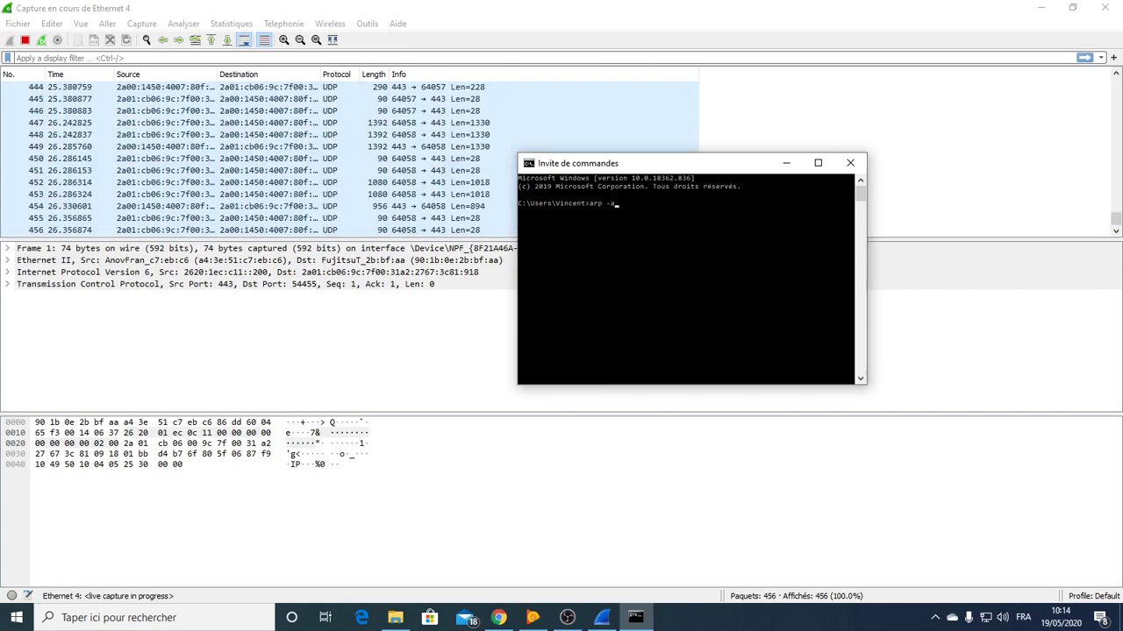
key(Return)
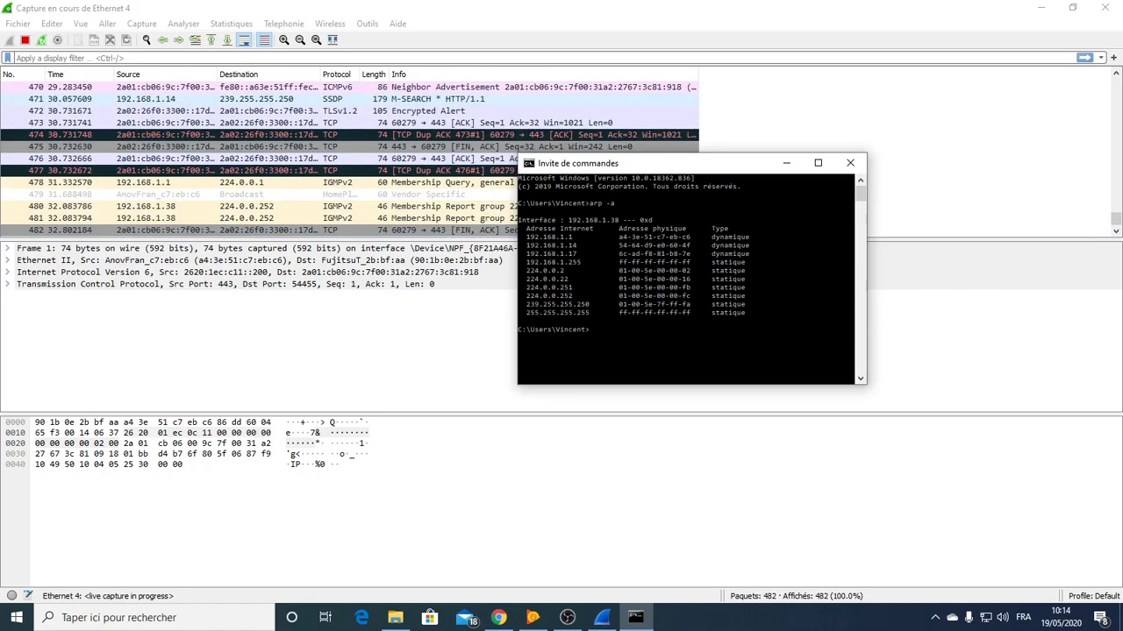
Step: Display the computer's IP configuration with ipconfig, review the output and close the Command Prompt
text(nfig)
key(Return)
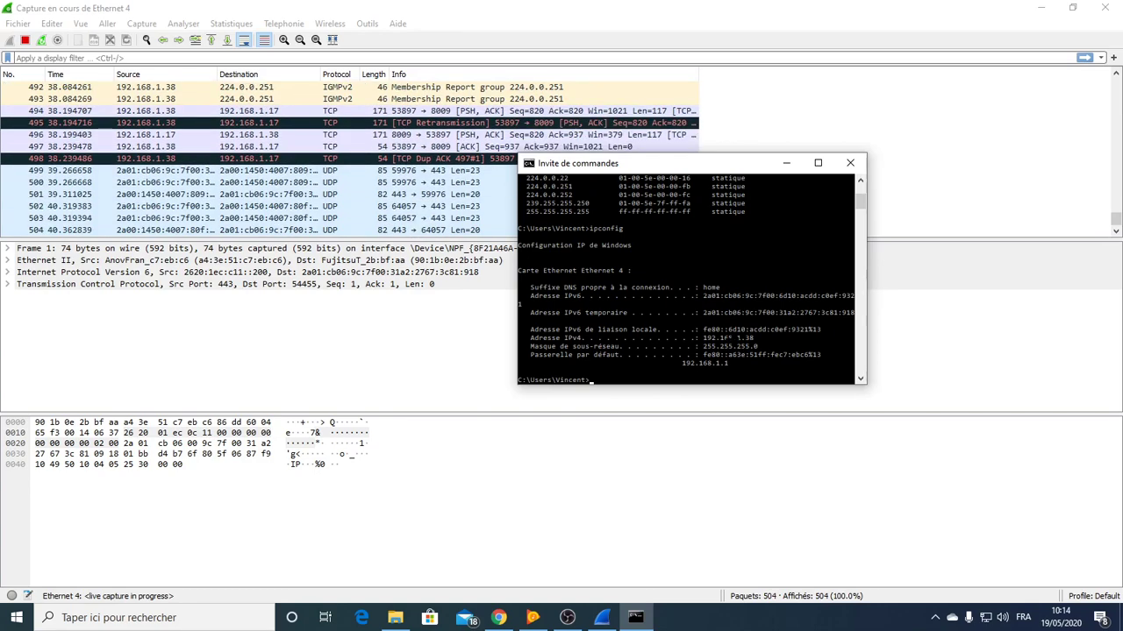
scroll(692, 279, up, 3)
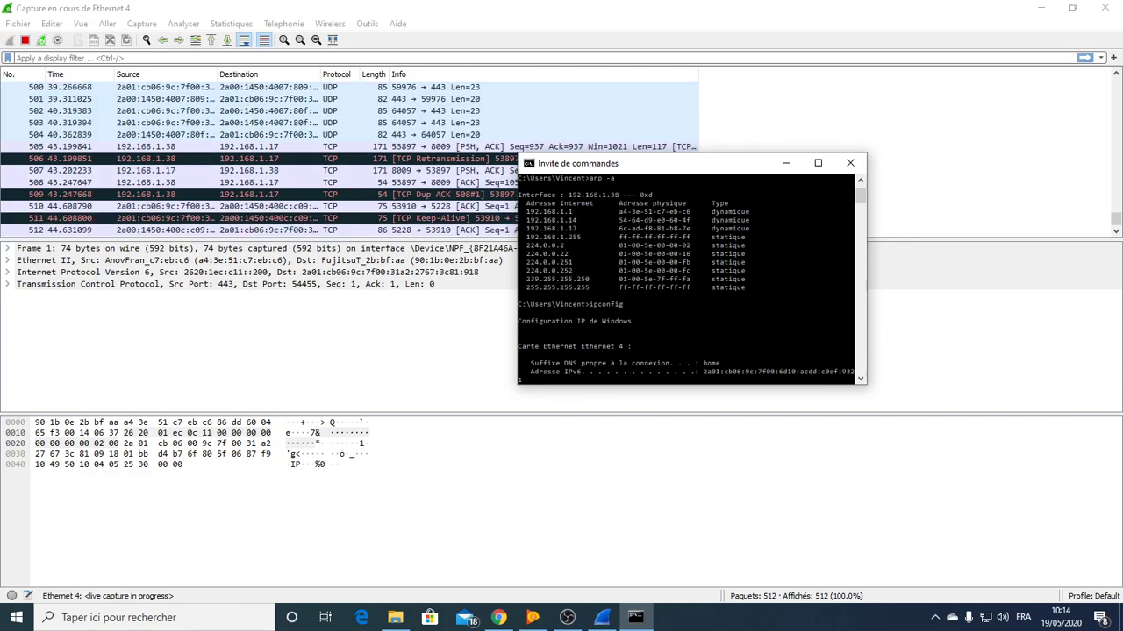
click(852, 162)
Step: Apply the display filter icmp to the running capture
click(146, 63)
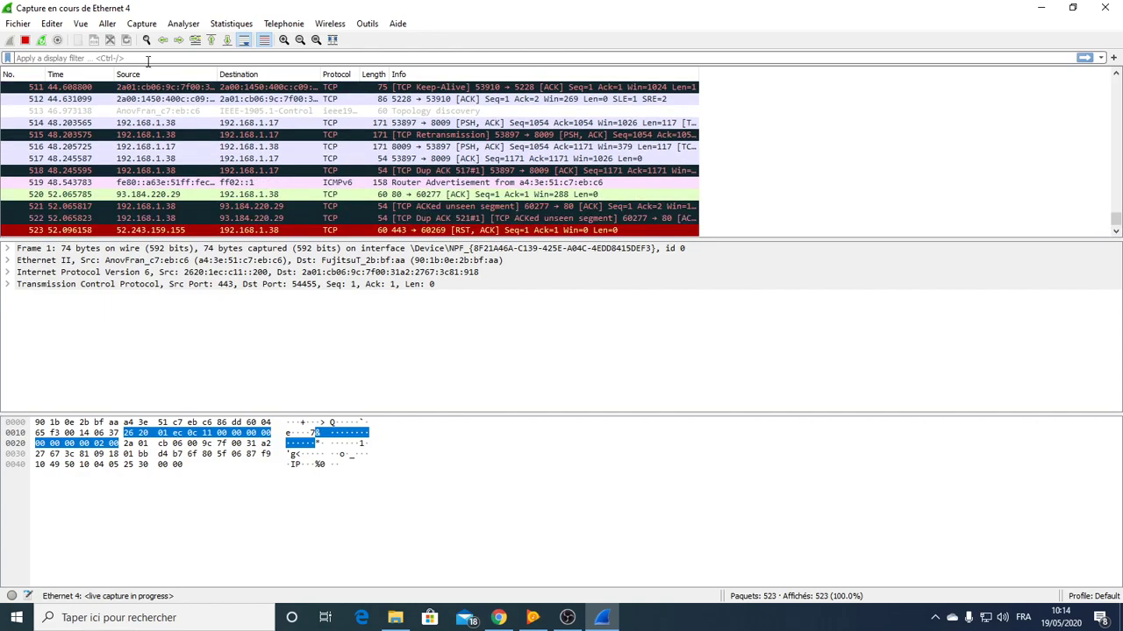
text(icmp)
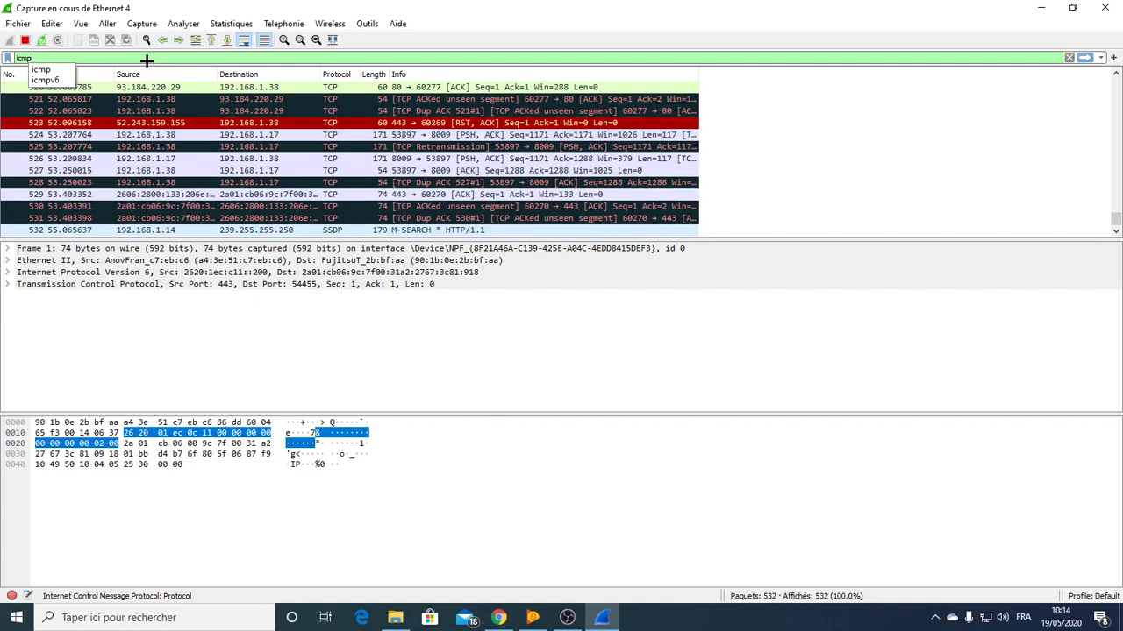
key(Return)
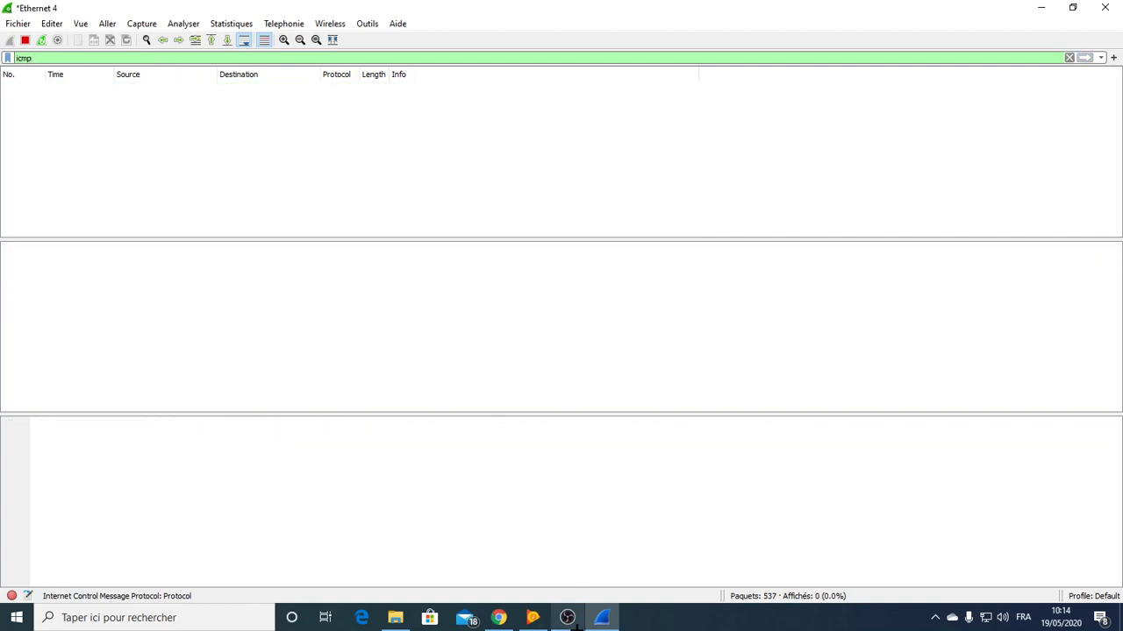
Step: Open a new Command Prompt, ping 192.168.1.17, and move the window clear of the packet list
click(567, 617)
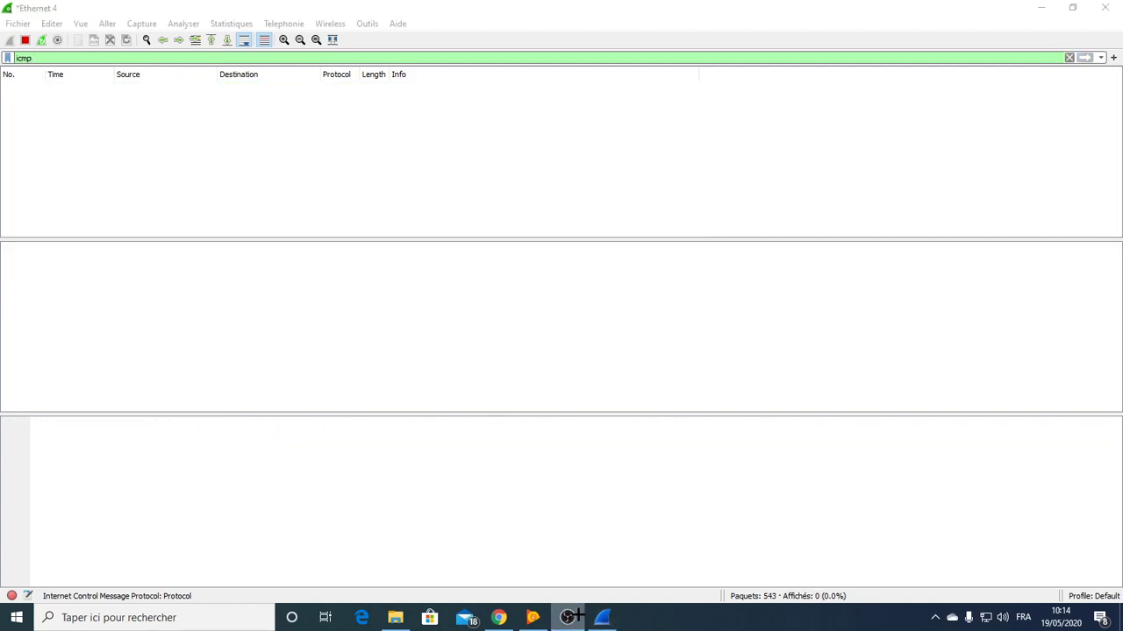
click(151, 618)
text(cmd)
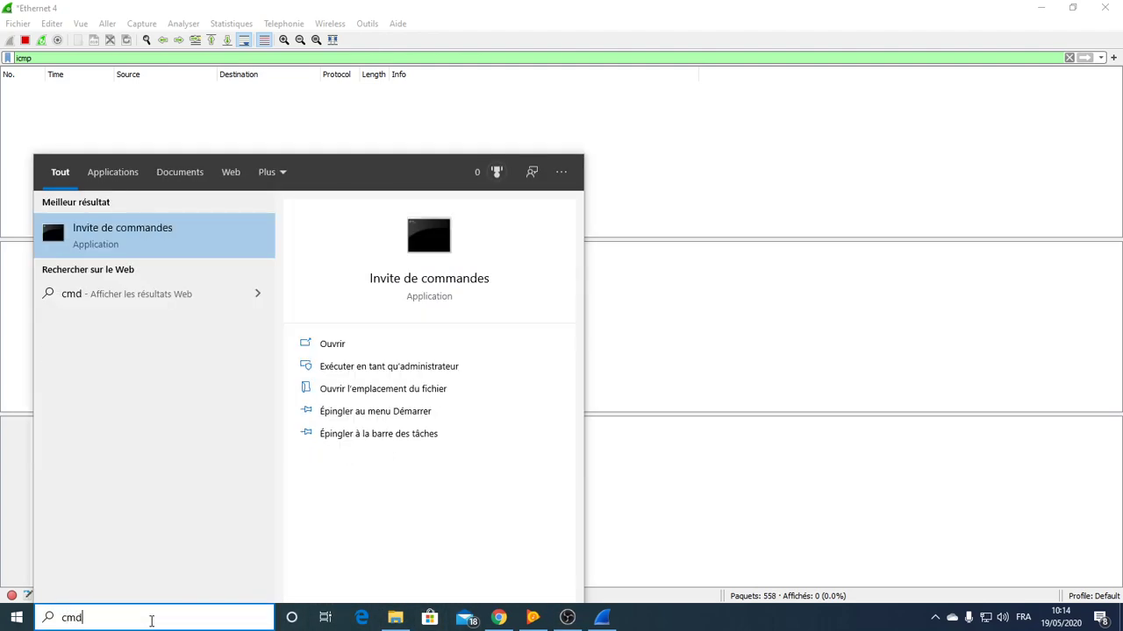
key(Return)
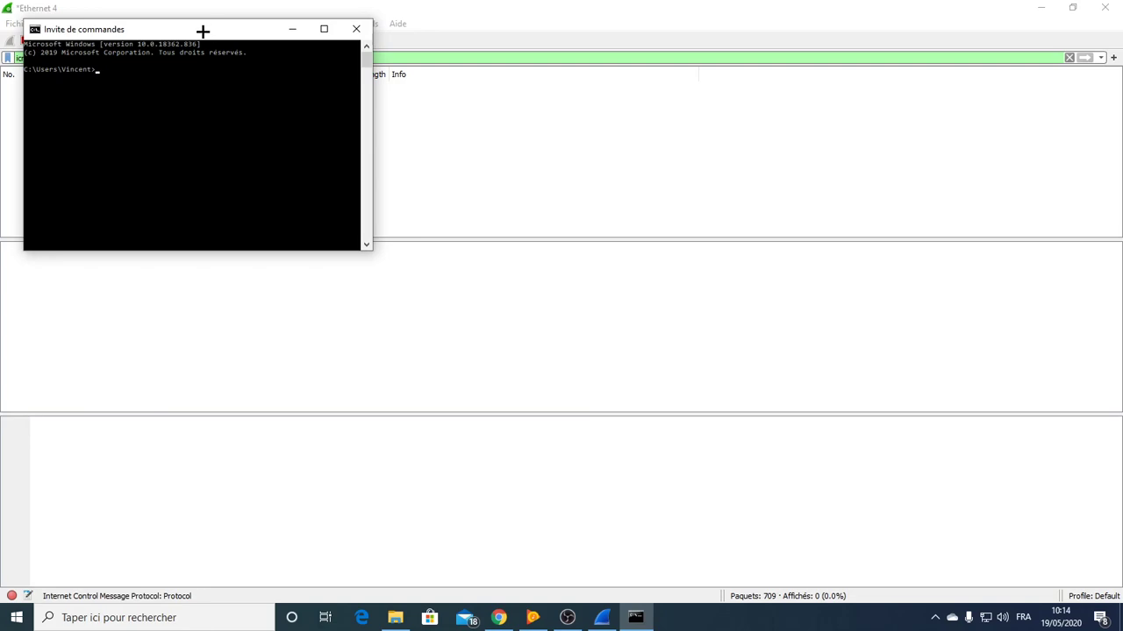
drag(203, 31, 736, 143)
text(ping 1)
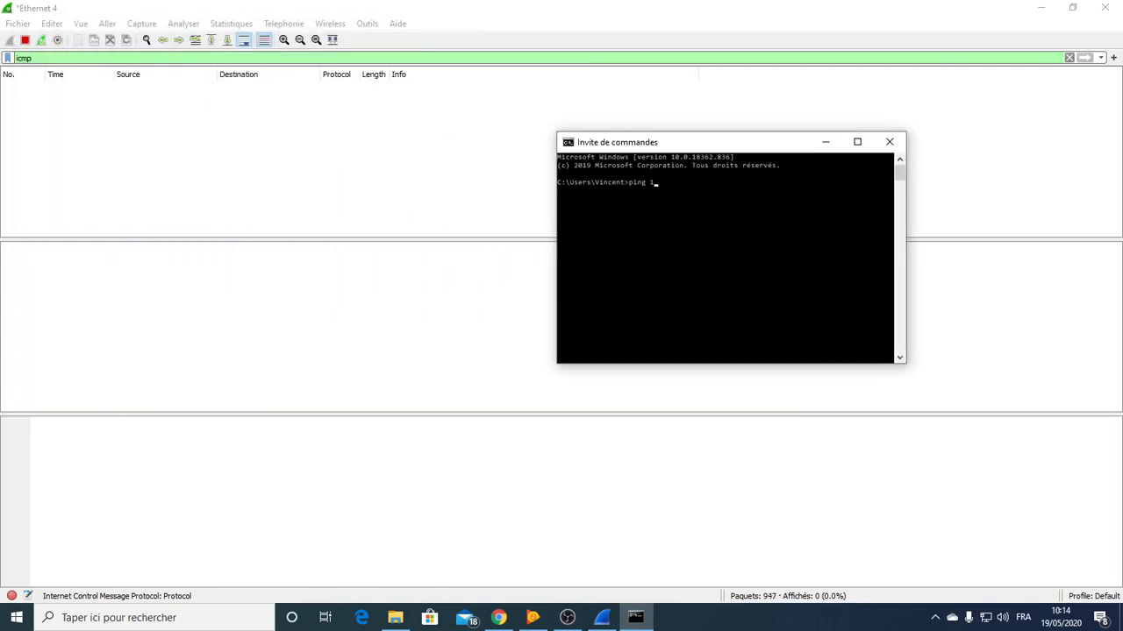
text(92.168.1.17)
key(Return)
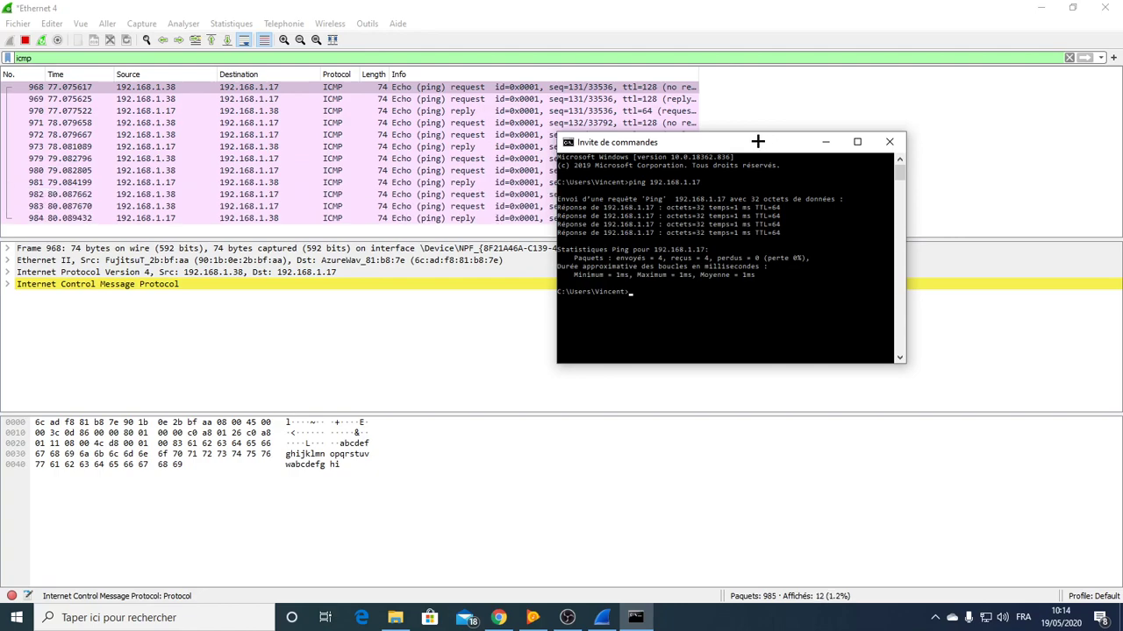
drag(740, 143, 988, 118)
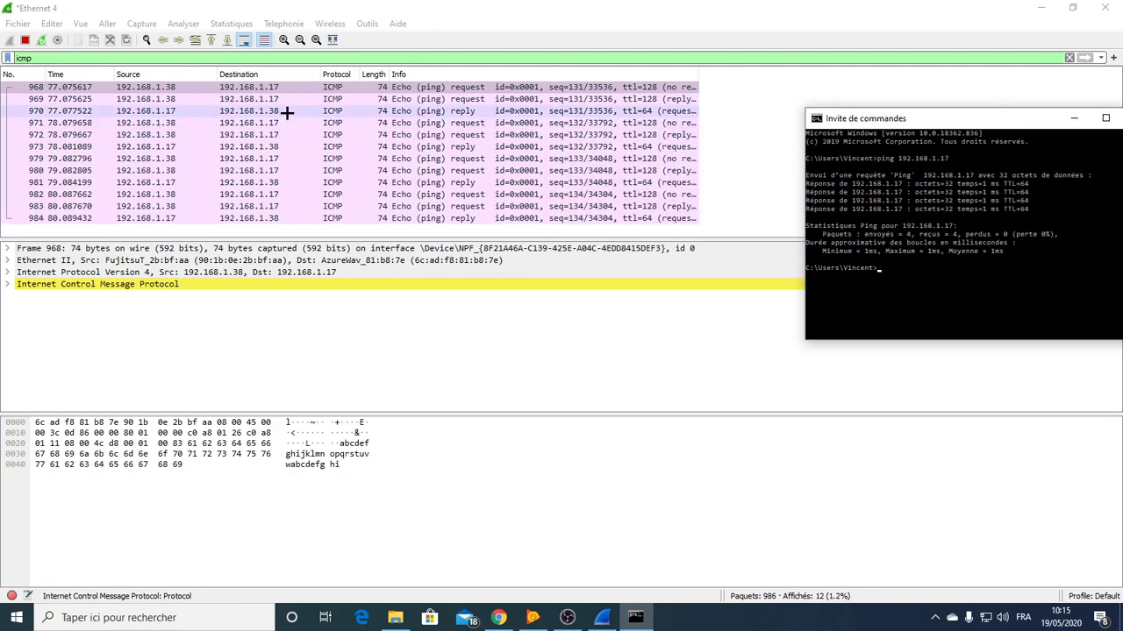
Step: Return to the Command Prompt and repeat the ping to 192.168.1.17
click(298, 158)
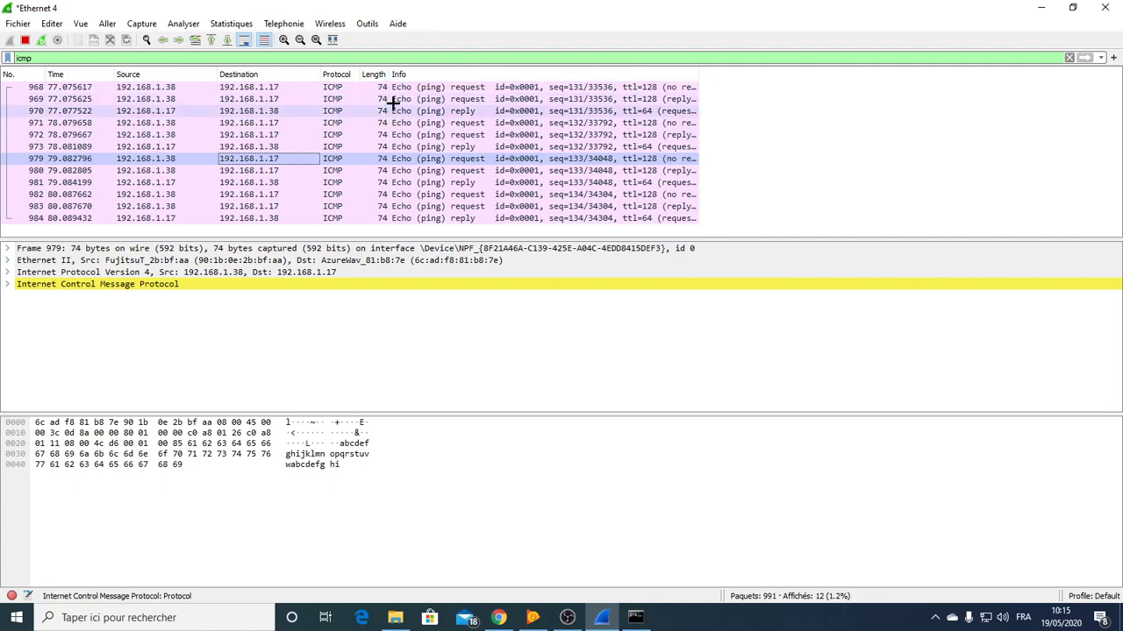
click(635, 618)
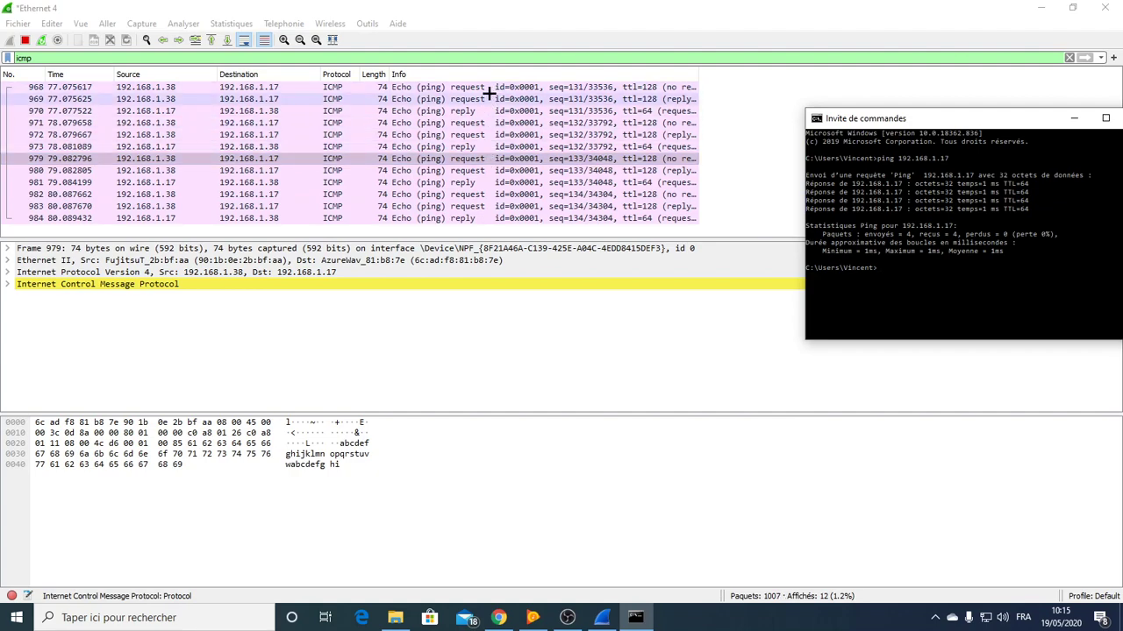
key(Up)
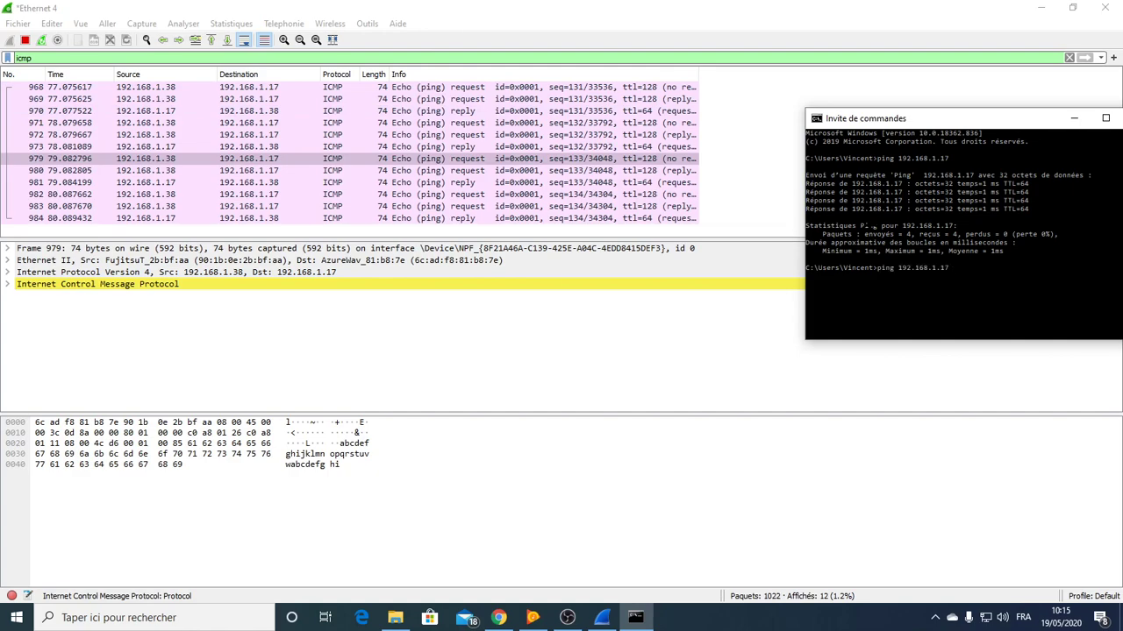
key(Return)
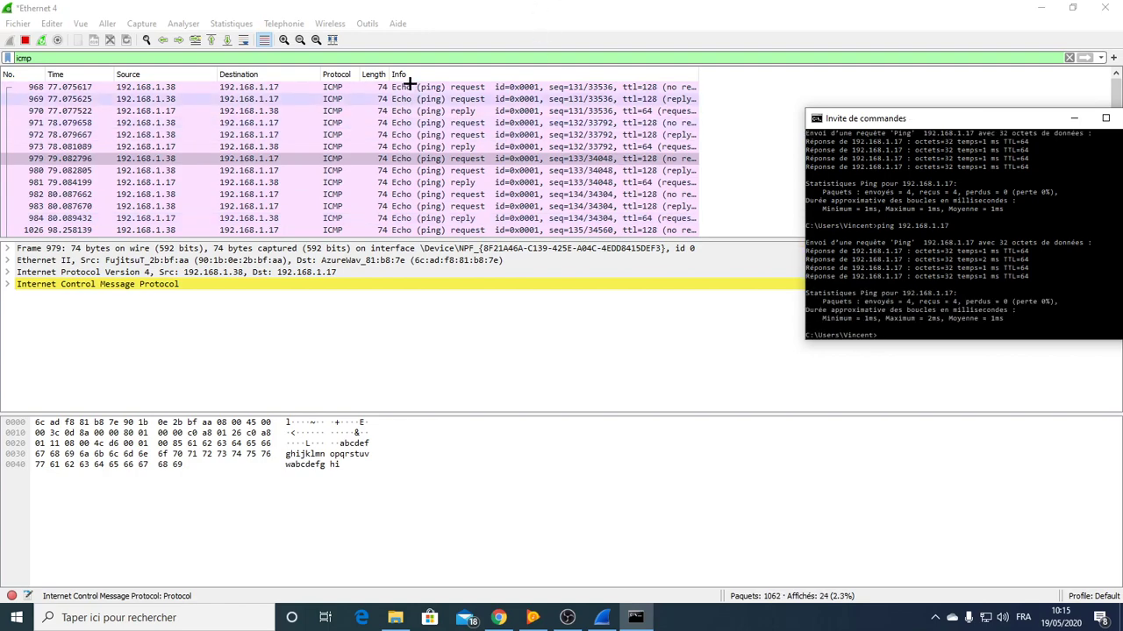
Step: Select the first ICMP echo request, packet 968, and expand its Frame section to read the details
click(494, 87)
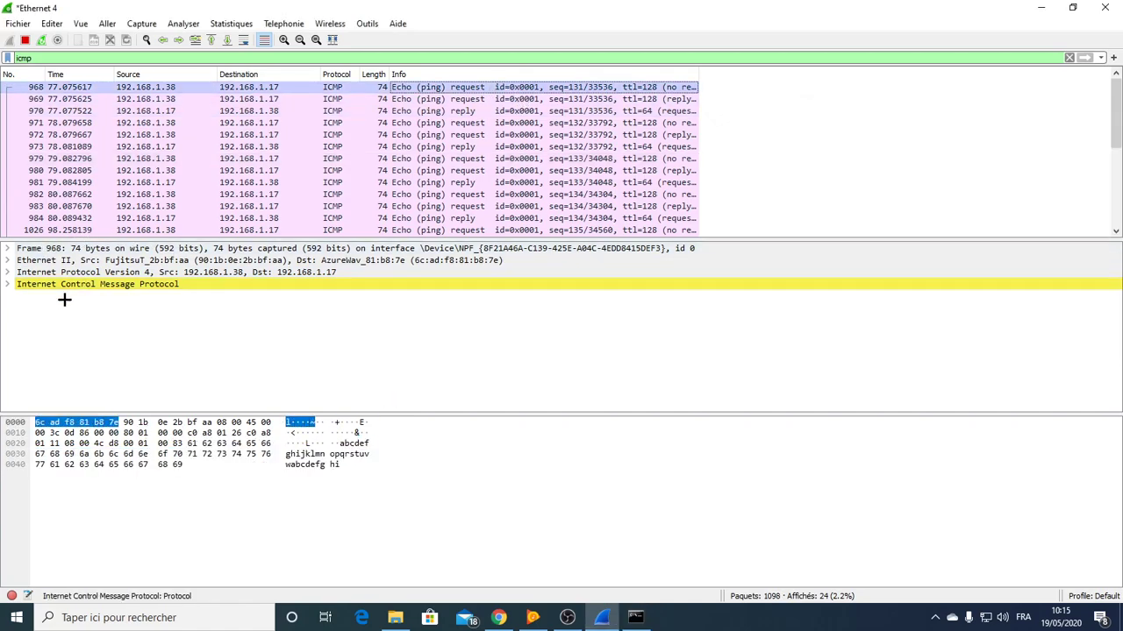
click(137, 88)
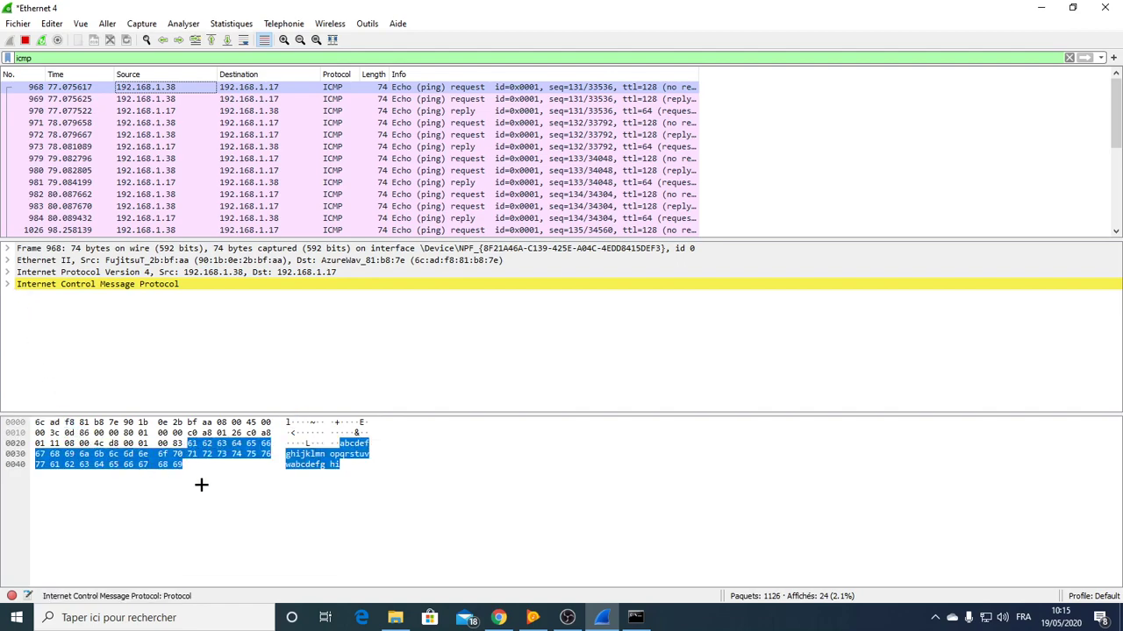
click(12, 248)
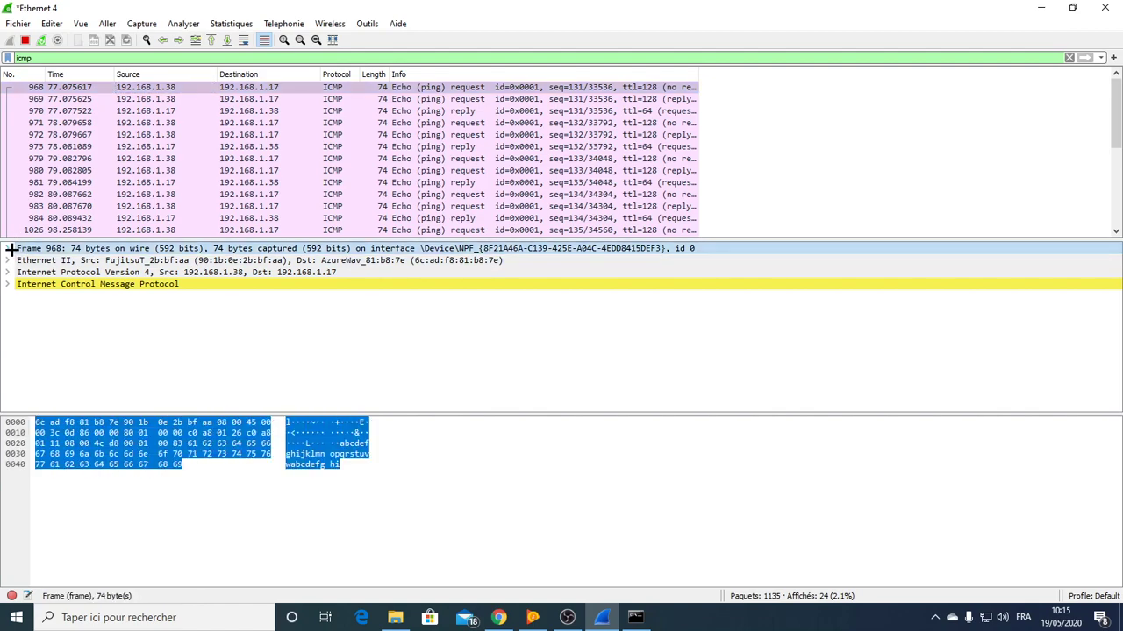
click(12, 249)
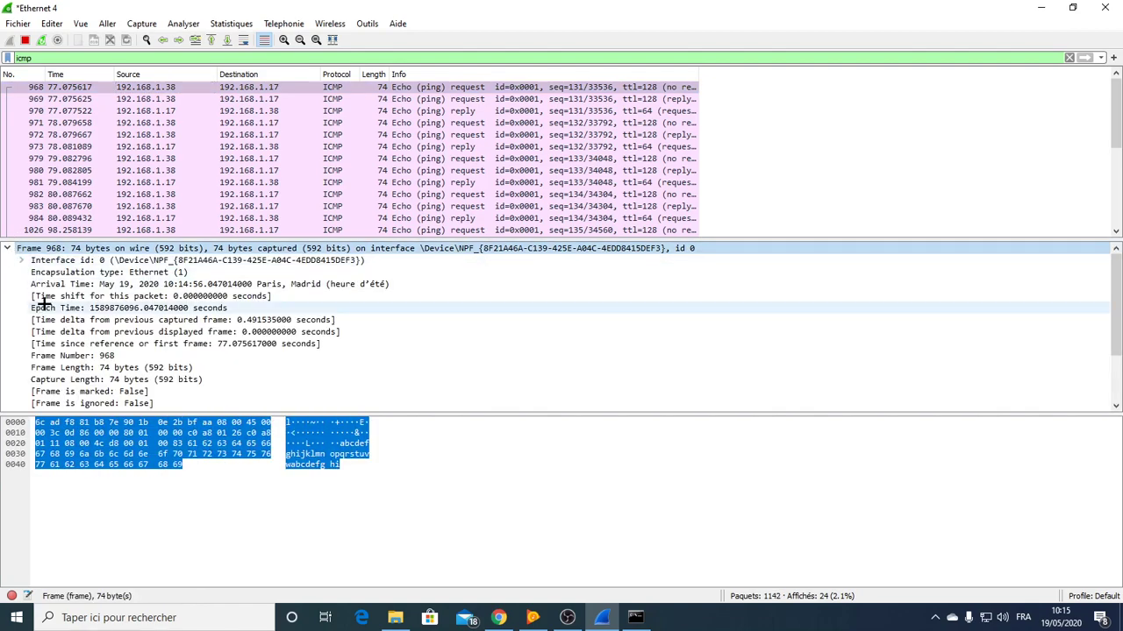
scroll(67, 304, down, 2)
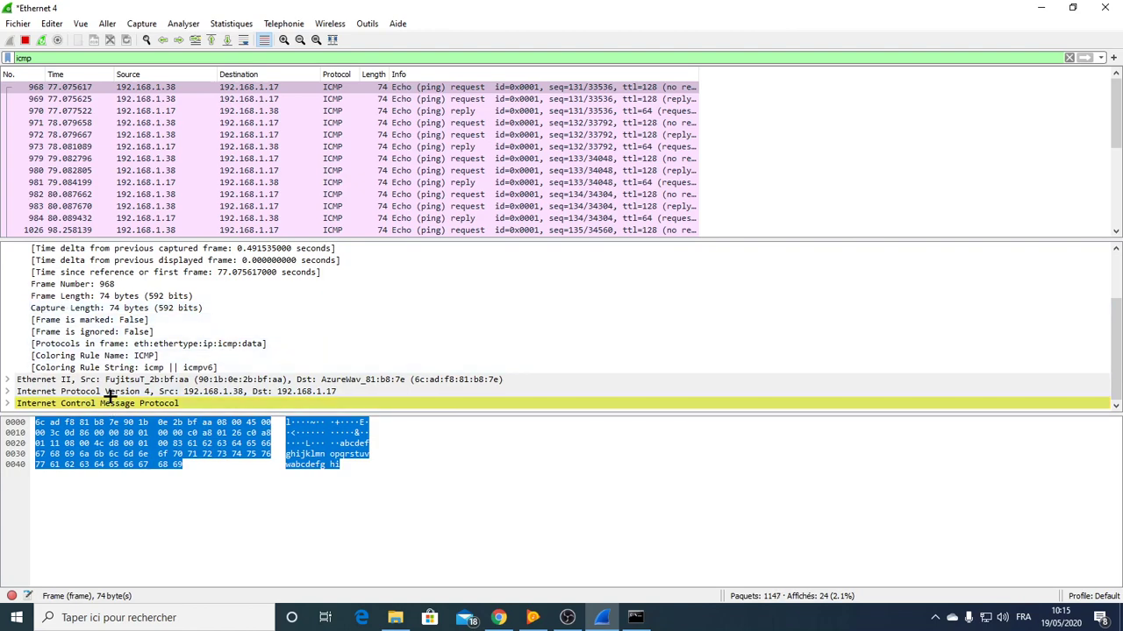
Step: Expand the Ethernet II section of packet 968 and examine the destination address, source address and type fields with their matching bytes
click(8, 380)
scroll(91, 355, down, 1)
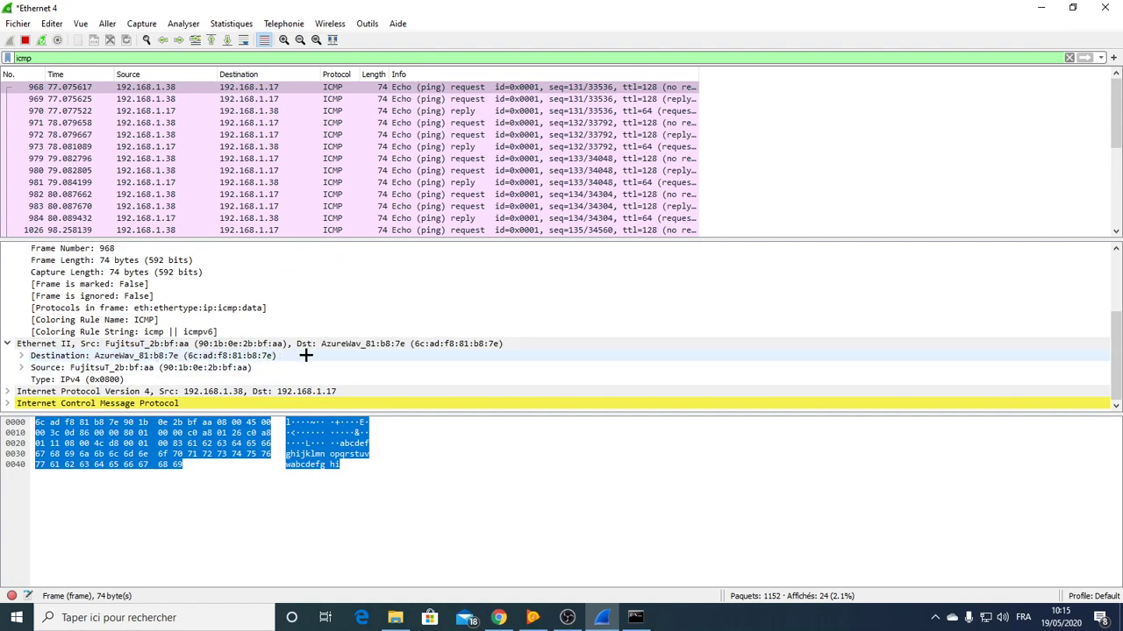
click(263, 356)
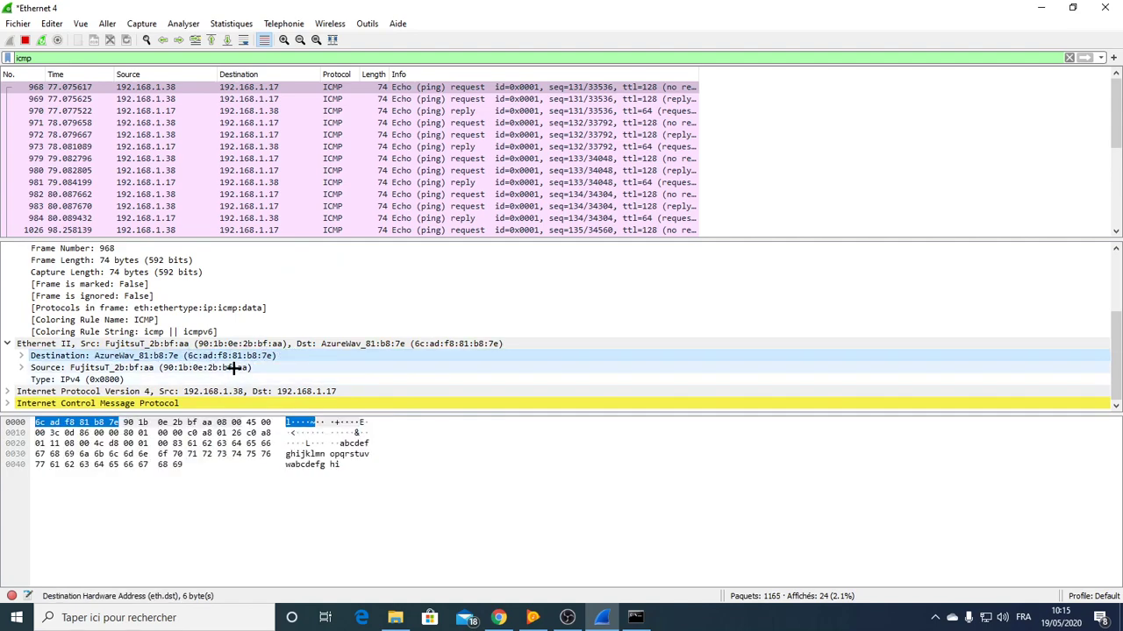
click(235, 368)
click(233, 356)
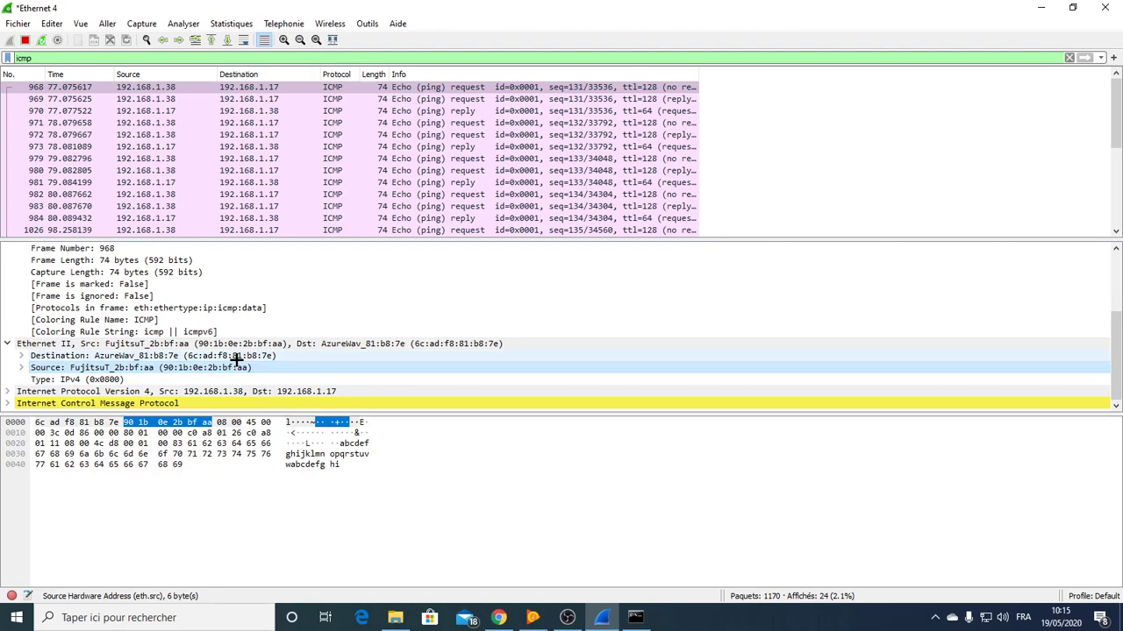
click(235, 368)
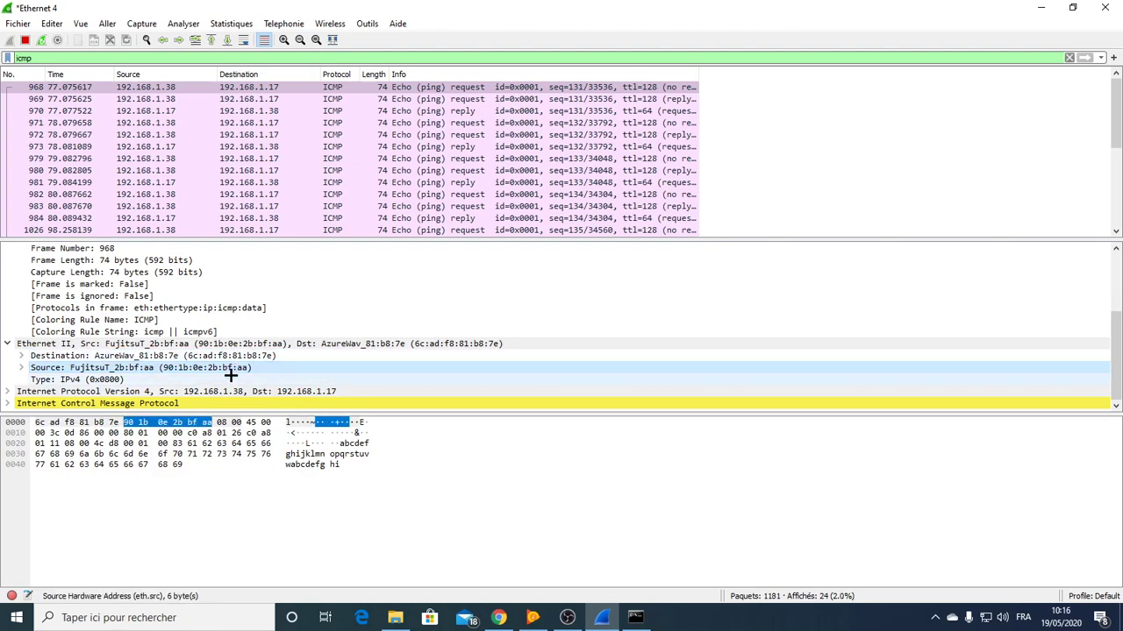
click(204, 356)
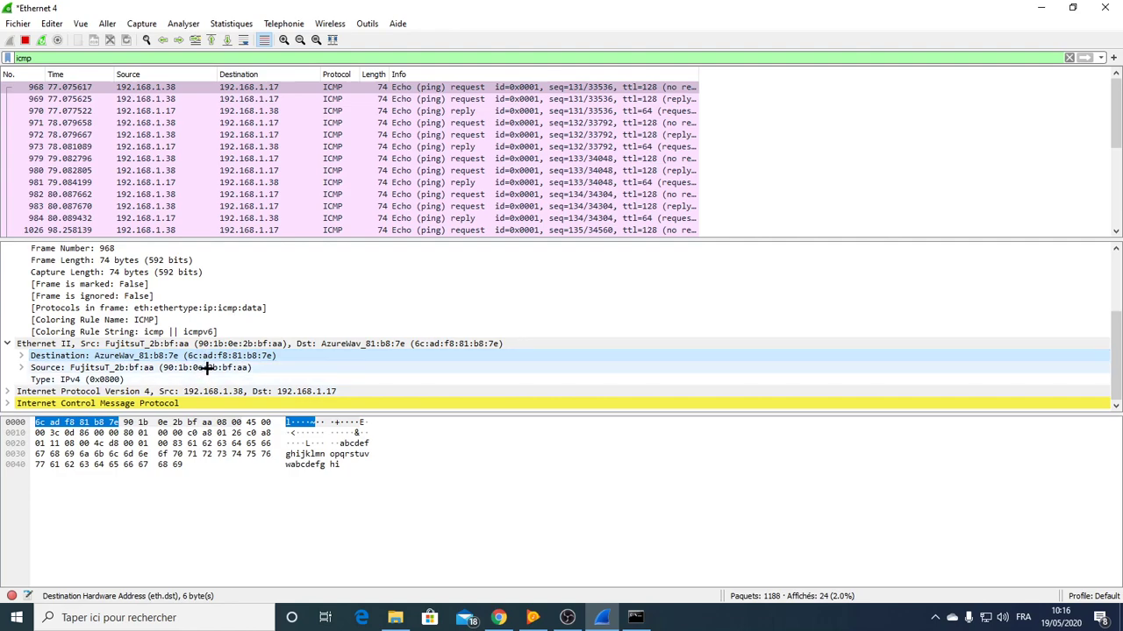
click(207, 369)
click(101, 380)
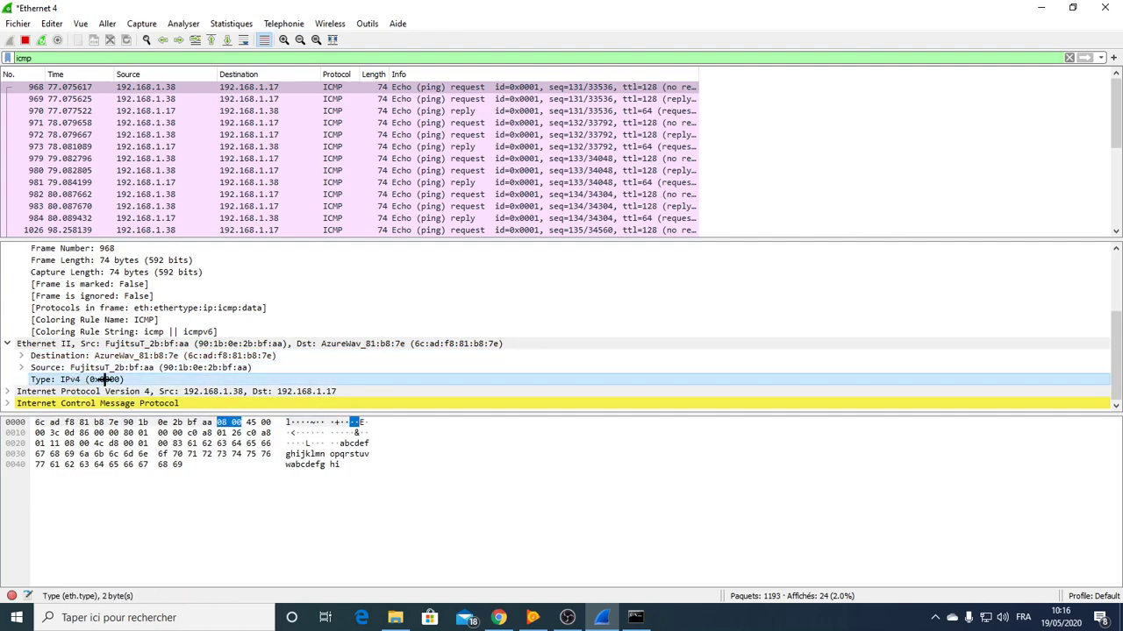
click(188, 355)
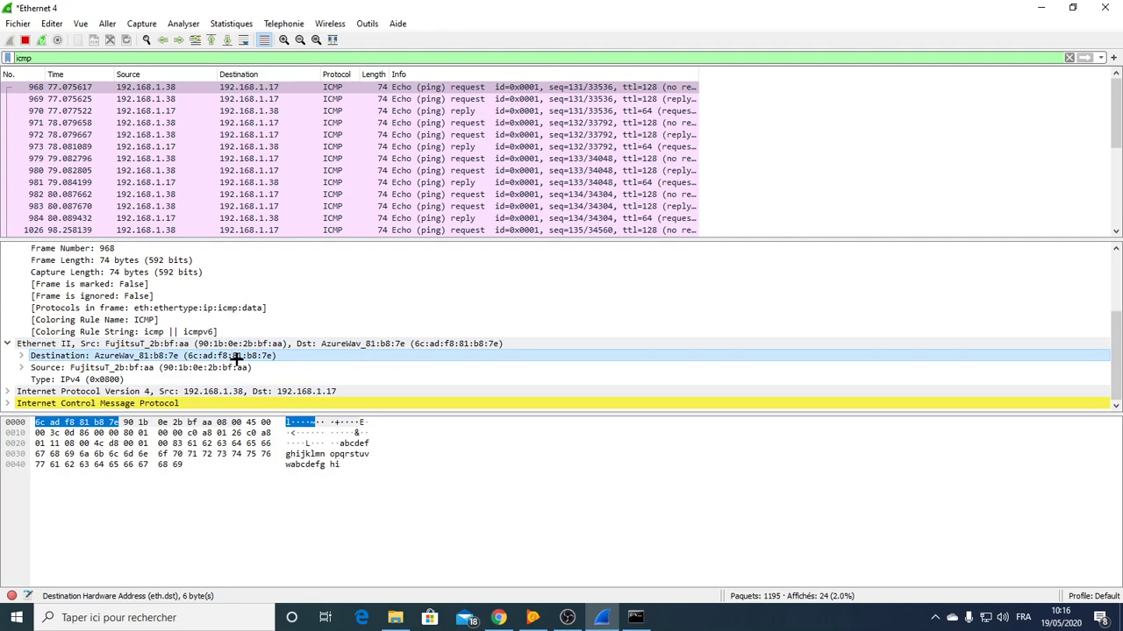
Step: Compare the source and destination MAC address fields in the Ethernet II section of packet 968 against their bytes in the hex dump
click(200, 369)
click(217, 357)
click(206, 368)
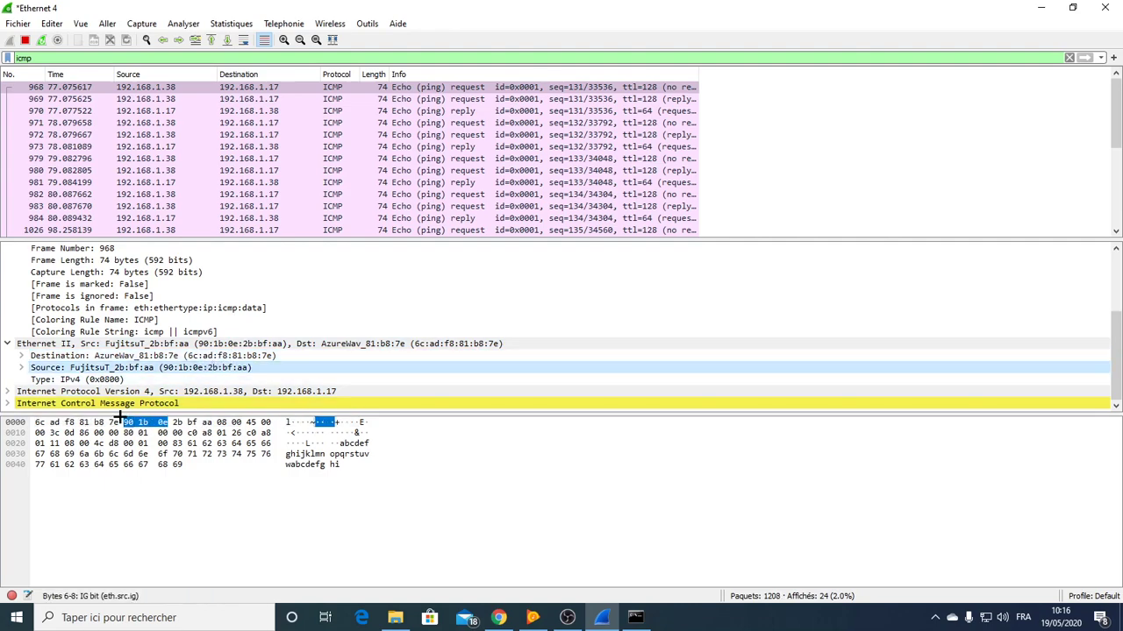
click(218, 355)
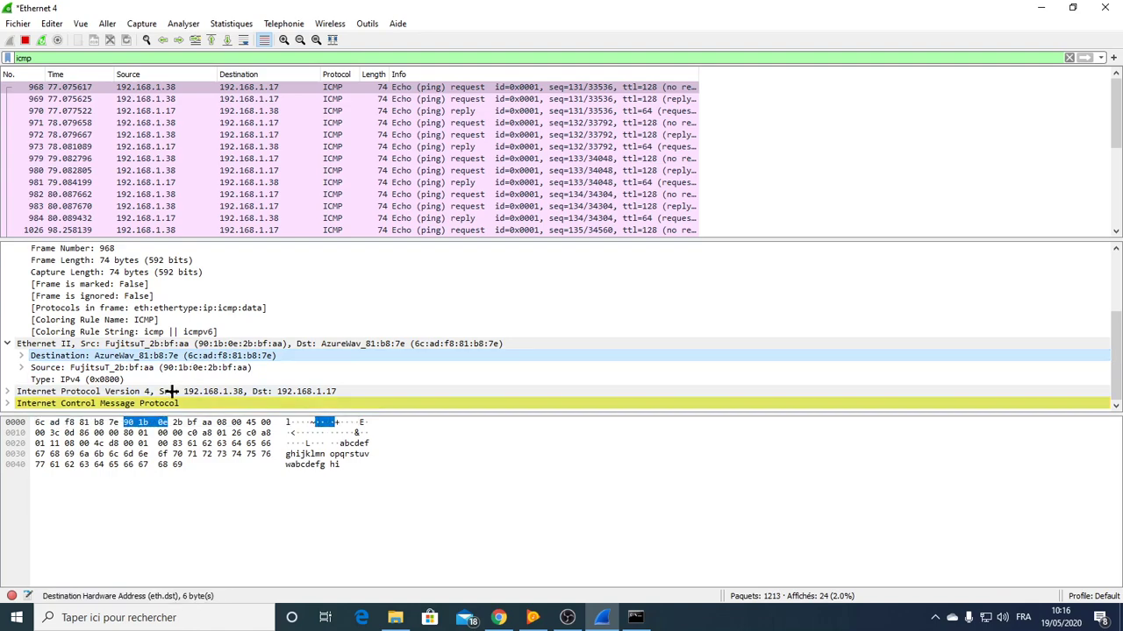
click(189, 366)
click(195, 356)
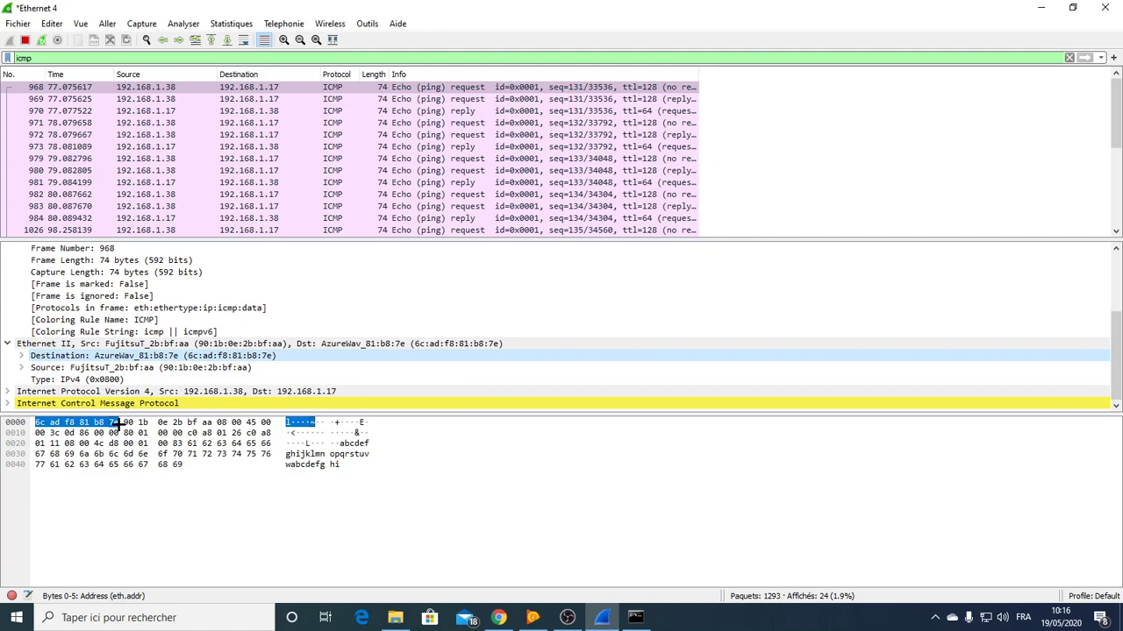
click(131, 369)
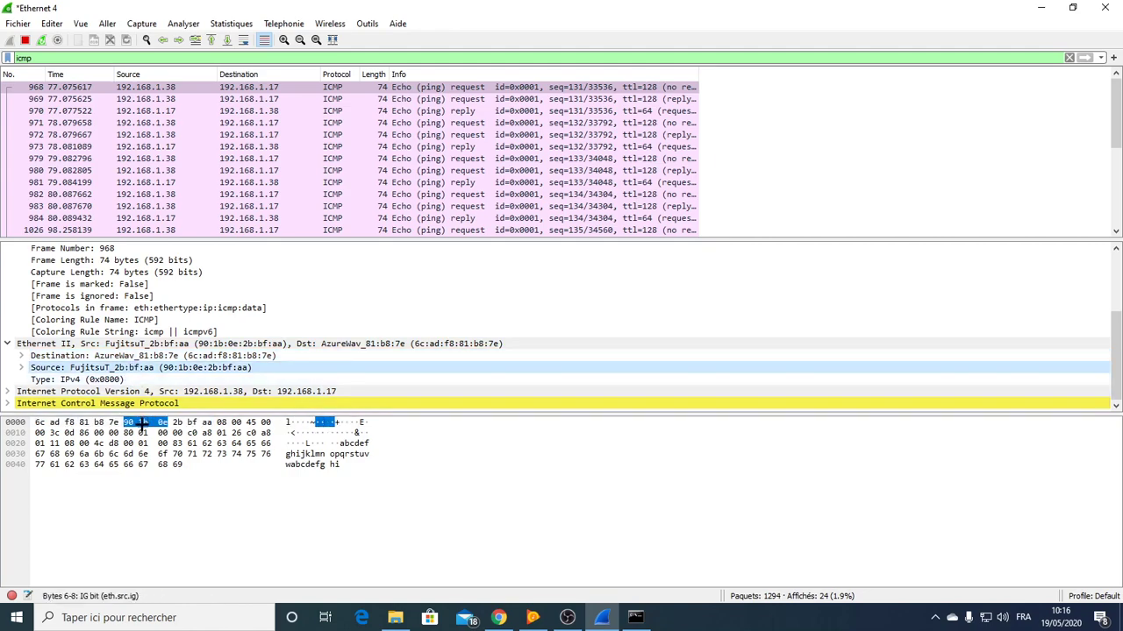
Step: Expand the Internet Protocol Version 4 section of packet 968 and inspect its source and destination address fields
click(208, 393)
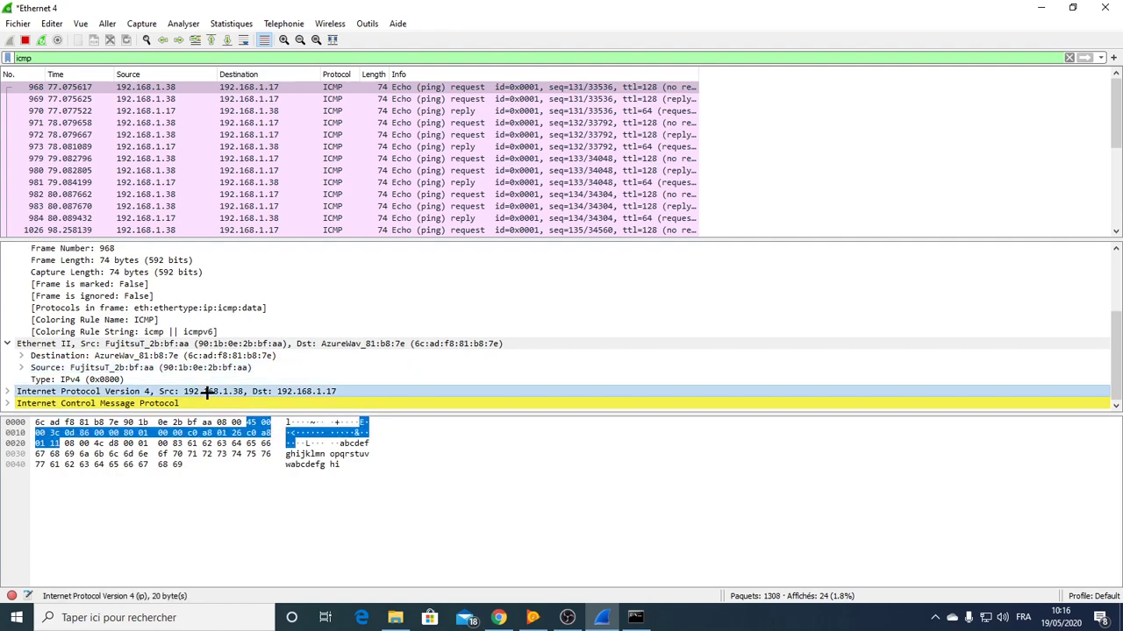
click(8, 392)
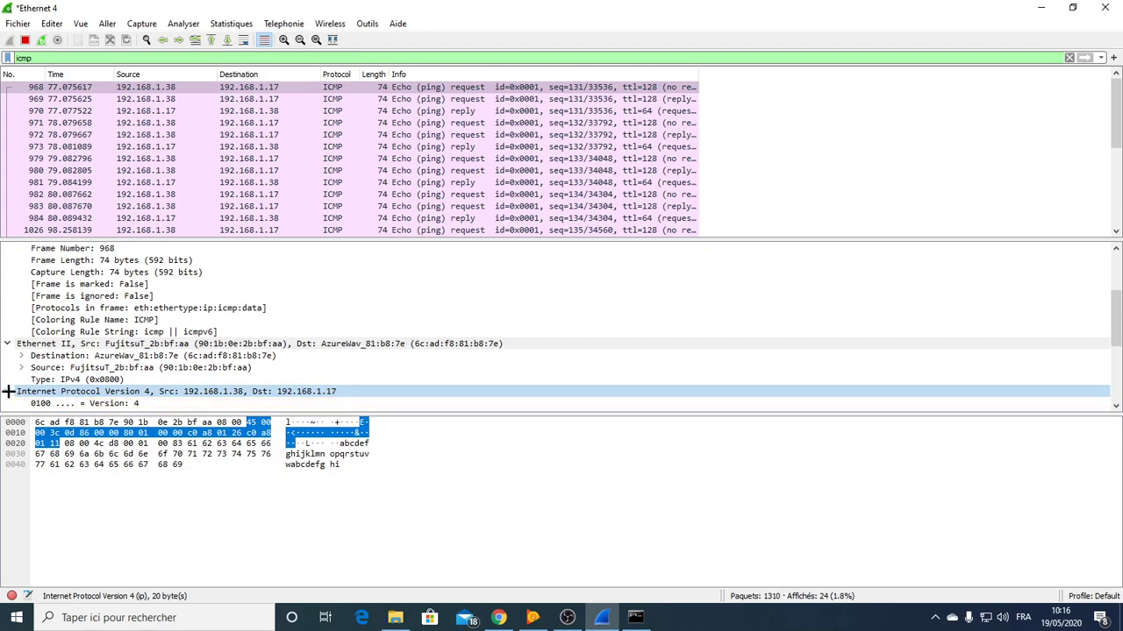
scroll(131, 368, down, 4)
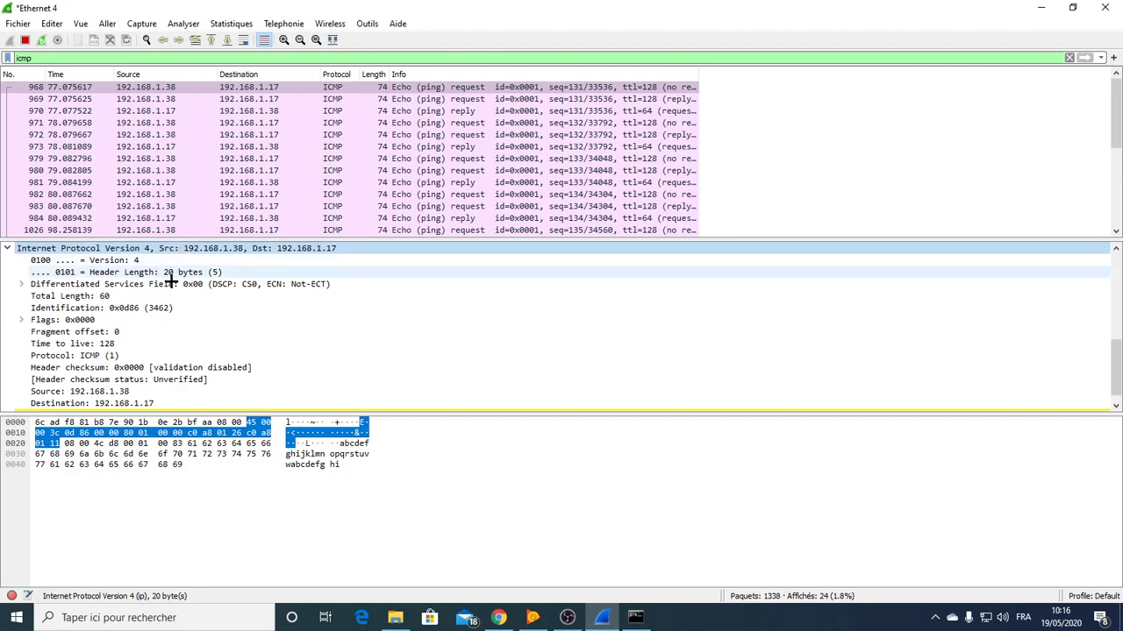
click(143, 392)
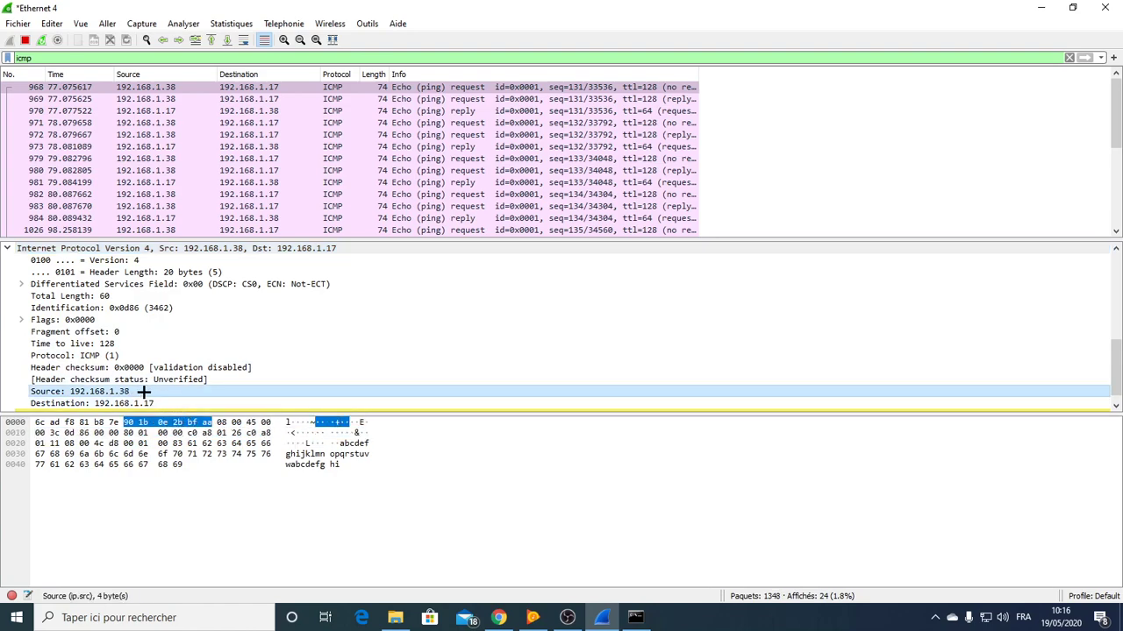
click(145, 403)
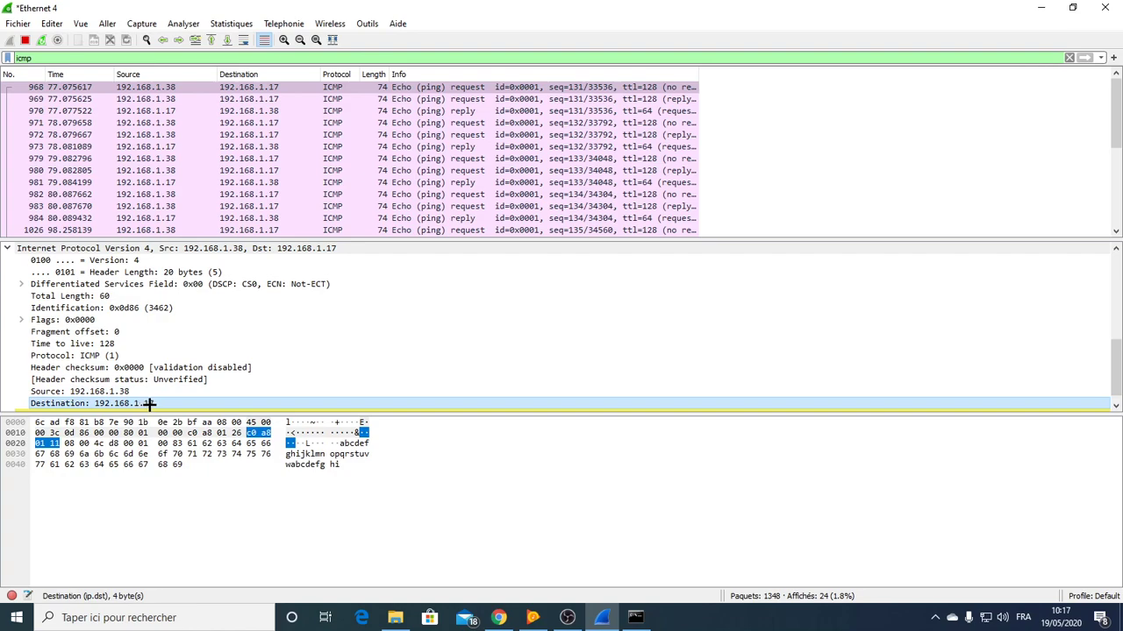
Step: Compare the IPv4 source and destination addresses of packet 968, alternating between the two fields to match their bytes
scroll(149, 402, down, 1)
click(118, 379)
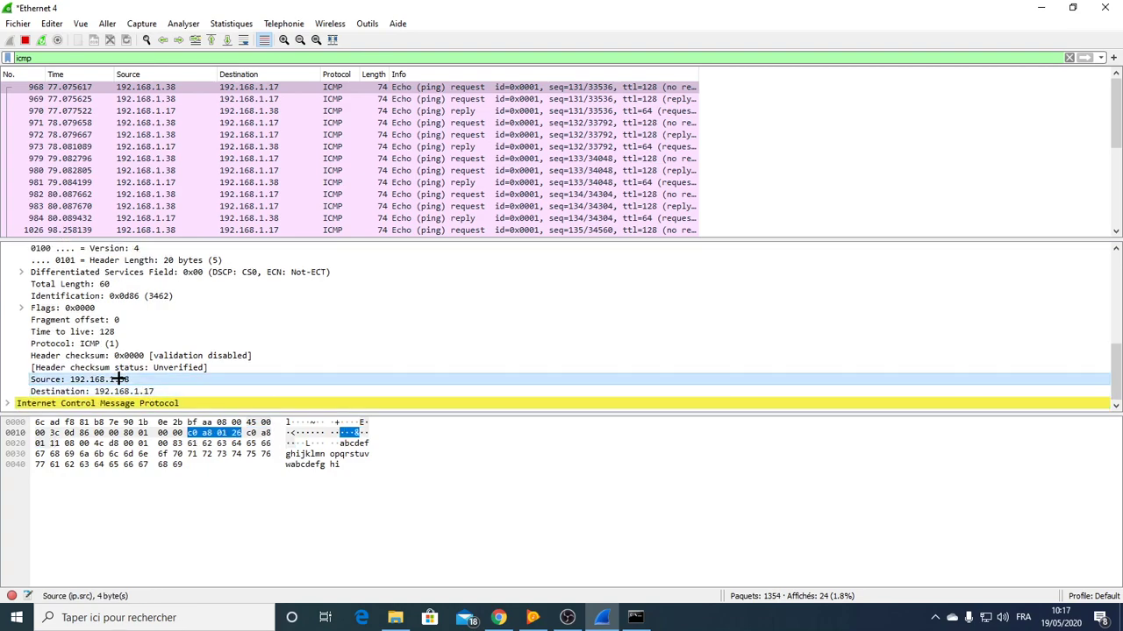
click(123, 391)
click(116, 378)
click(122, 391)
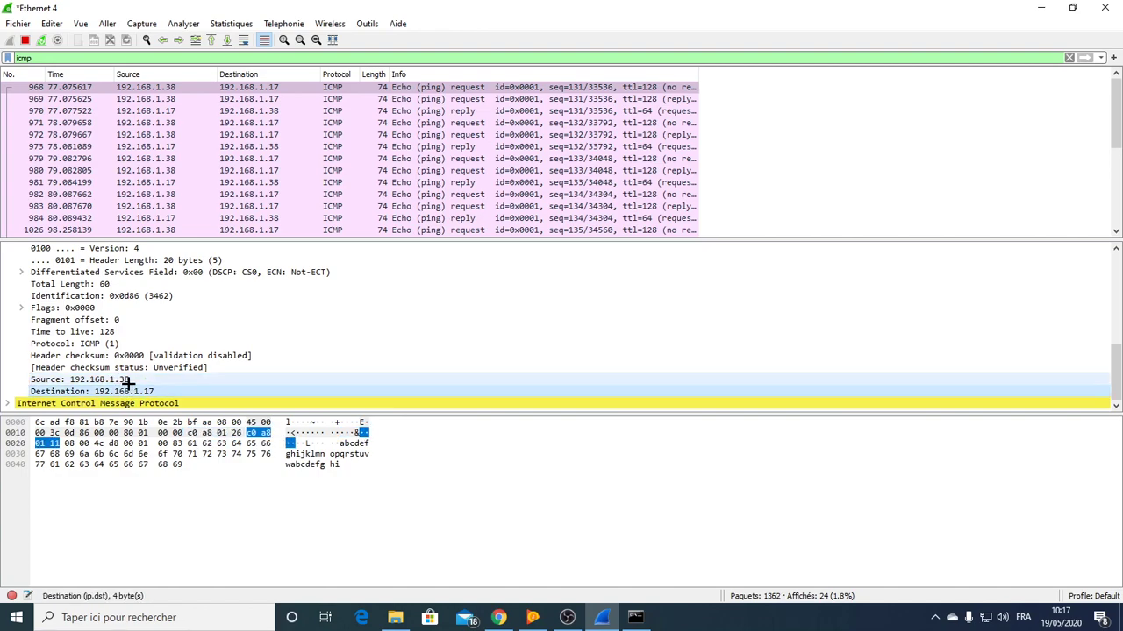
click(125, 380)
click(145, 392)
click(143, 381)
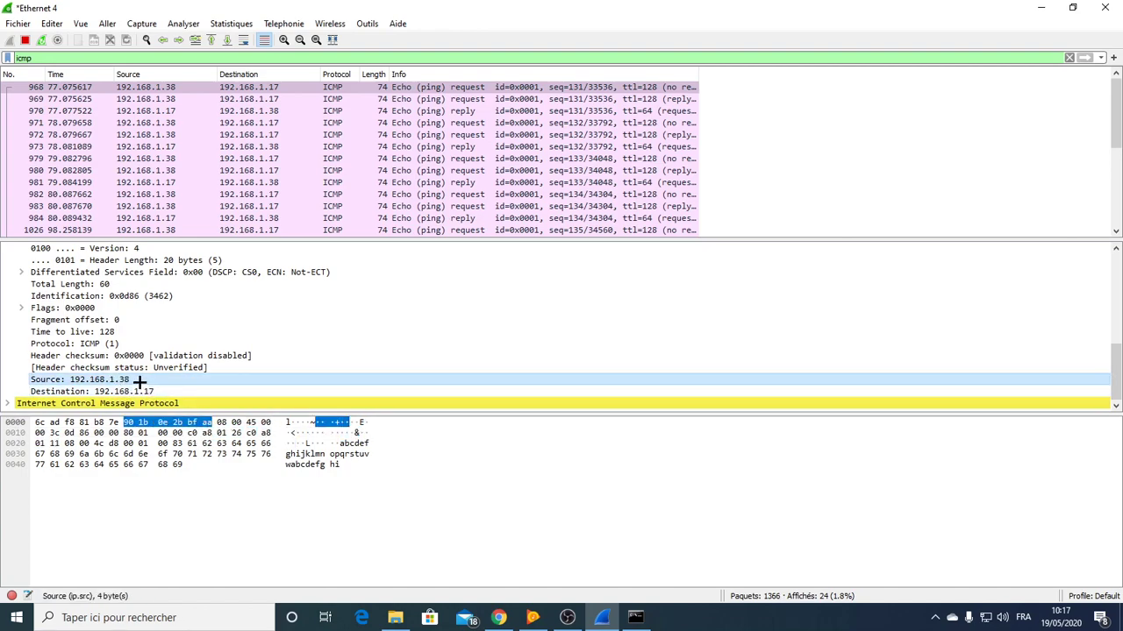
click(144, 392)
click(146, 380)
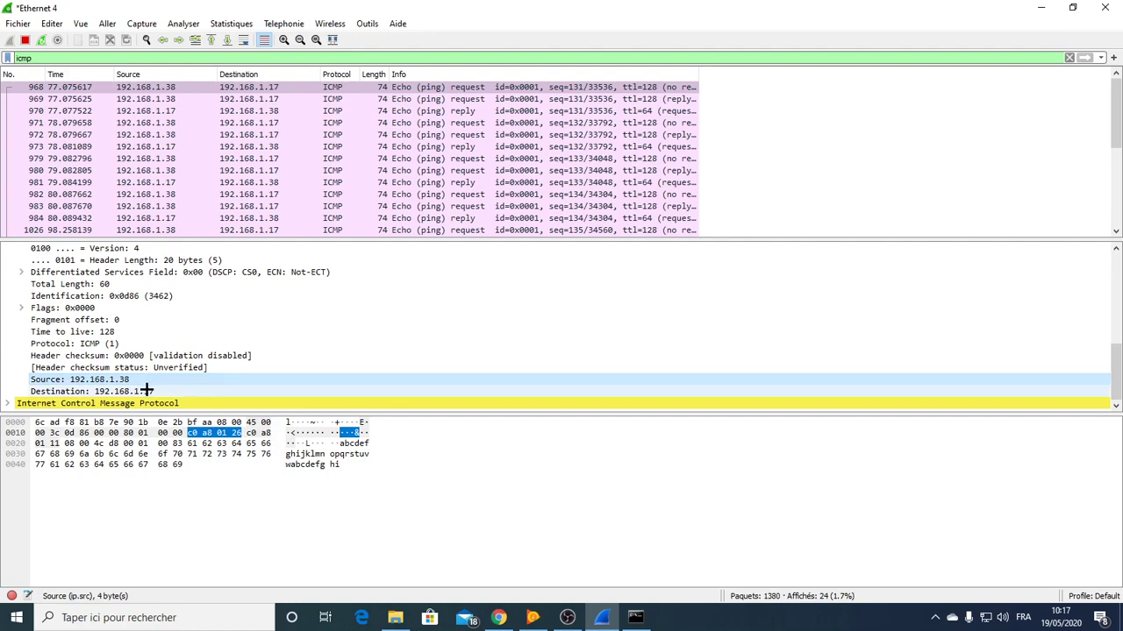
click(146, 391)
Step: Expand the Internet Control Message Protocol section of packet 968 and examine its fields, selecting the Data field
click(7, 403)
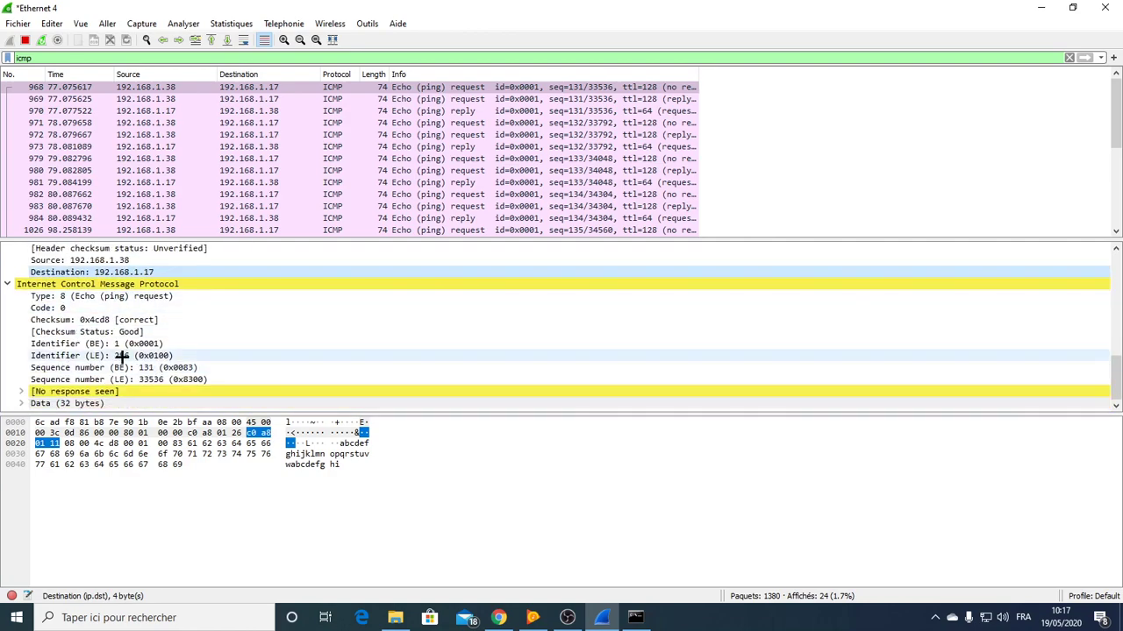
click(55, 403)
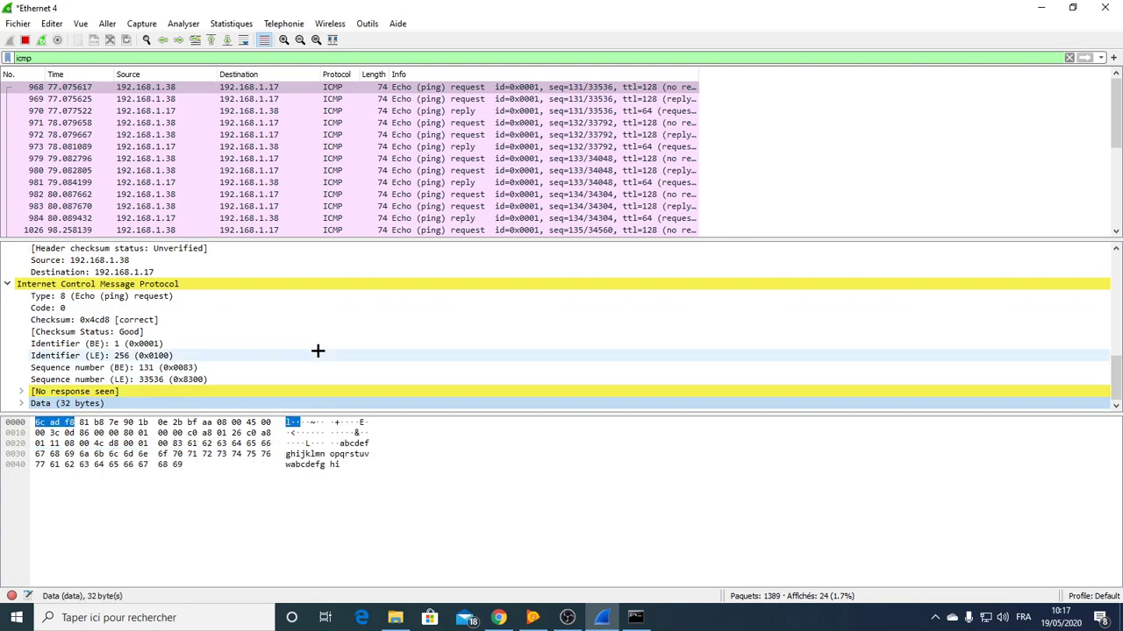
click(220, 347)
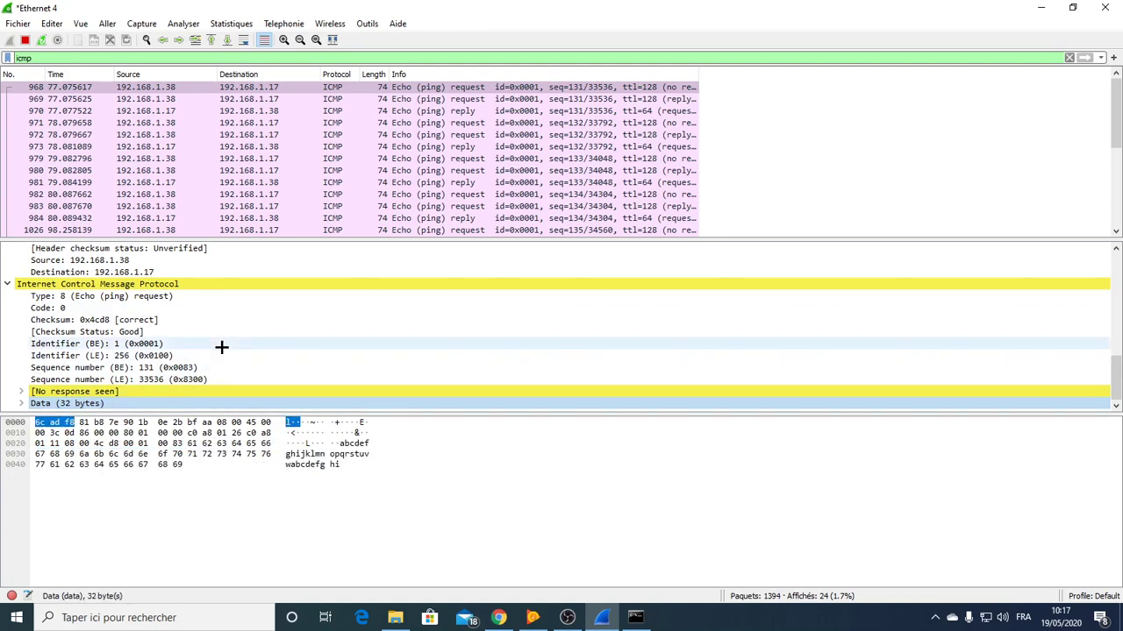
click(163, 401)
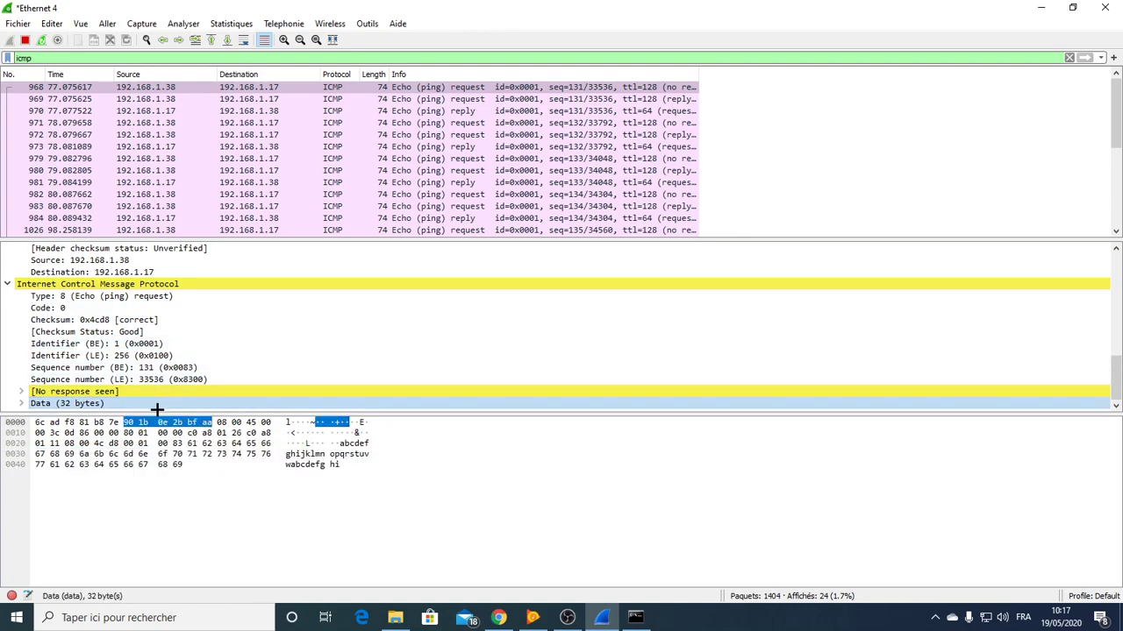